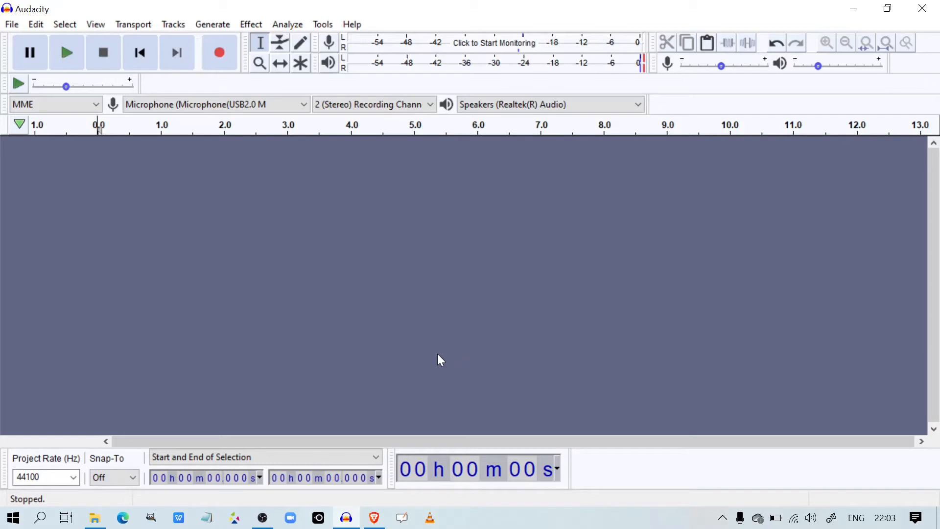
left_click(373, 519)
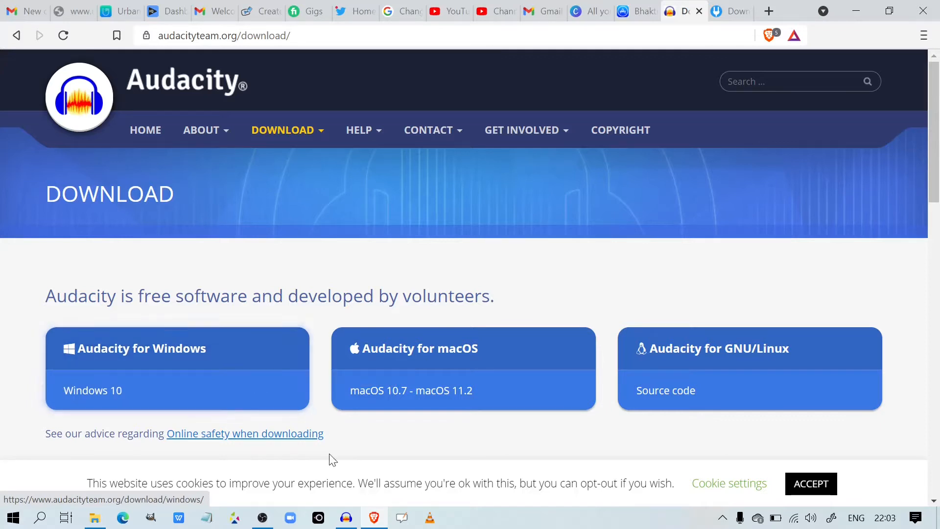
left_click(344, 522)
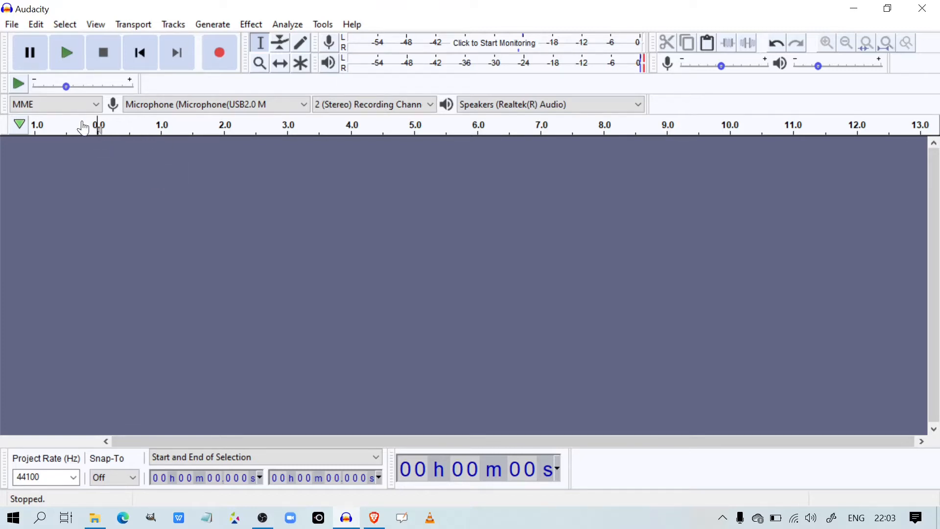
left_click(12, 25)
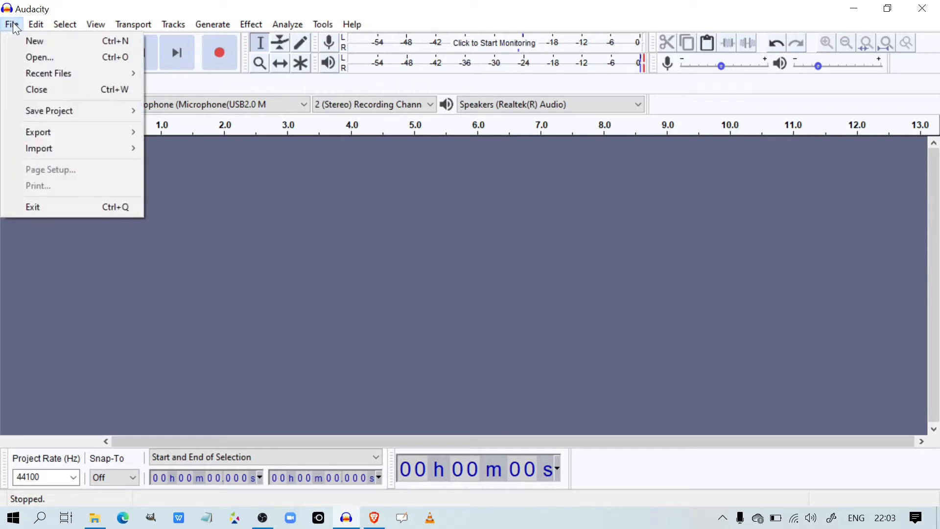
mouse_move(28, 150)
left_click(326, 168)
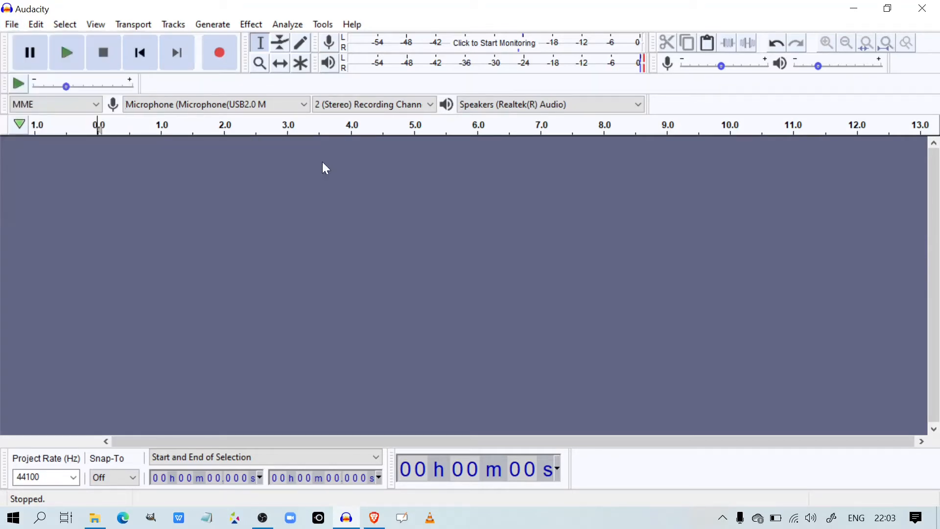
- Record about 24 seconds of audio from the microphone into a new stereo track
left_click(221, 56)
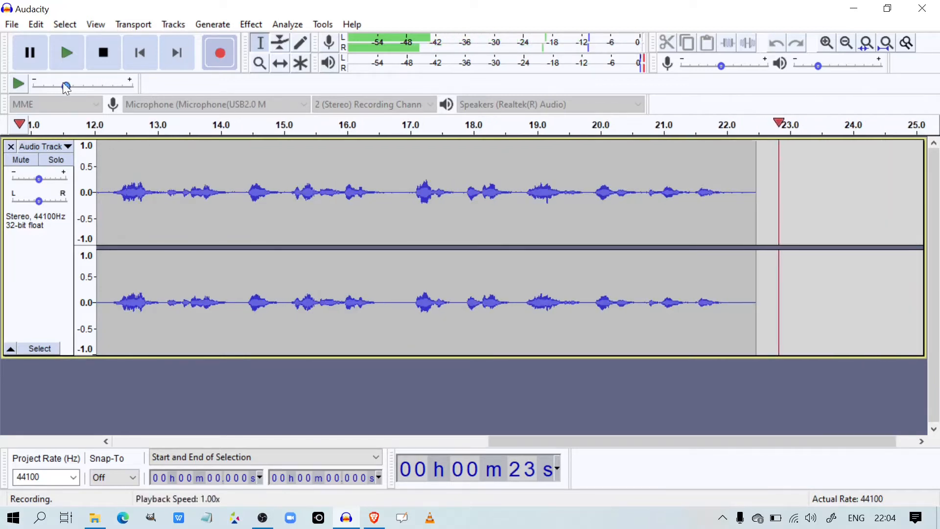
left_click(109, 56)
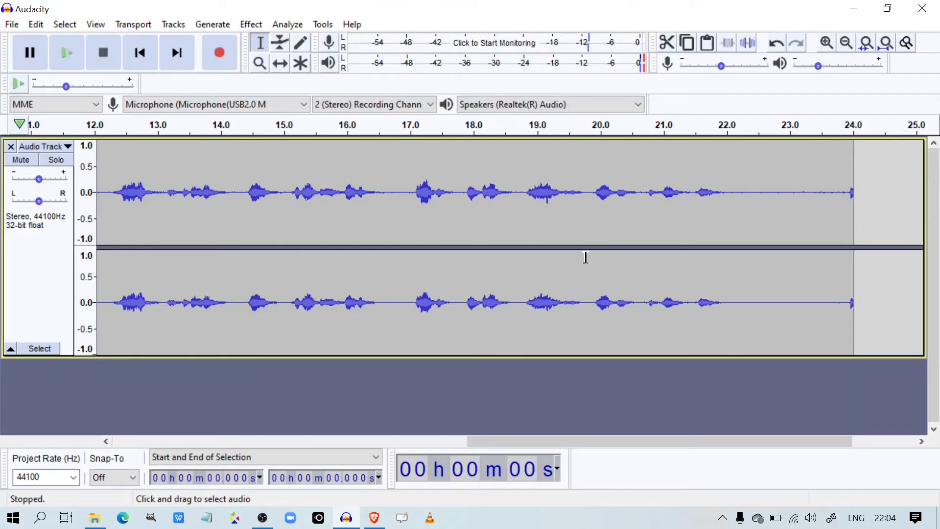
scroll(585, 257, "down", 1, "ctrl")
scroll(578, 258, "down", 2, "ctrl")
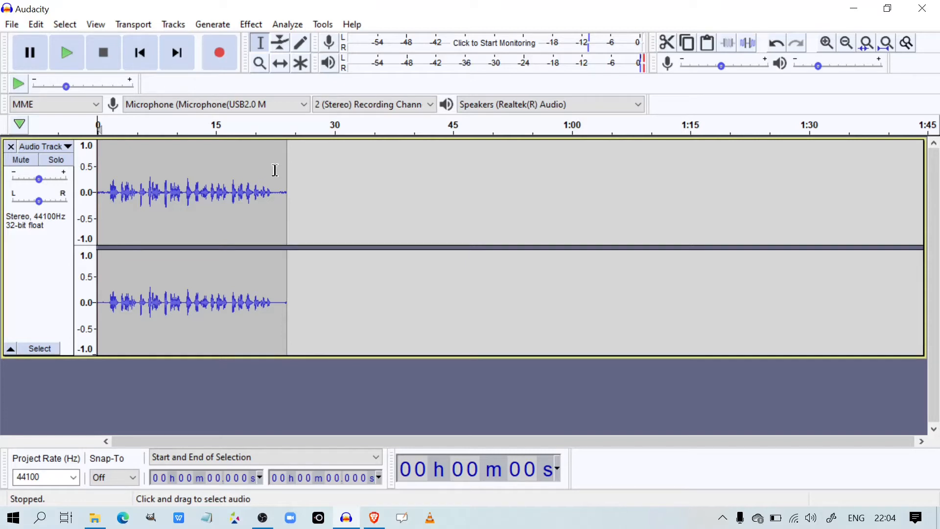
- Capture a noise profile from the quiet stretch at the end of the recording with Noise Reduction
left_click_drag(269, 152, 284, 153)
left_click(253, 25)
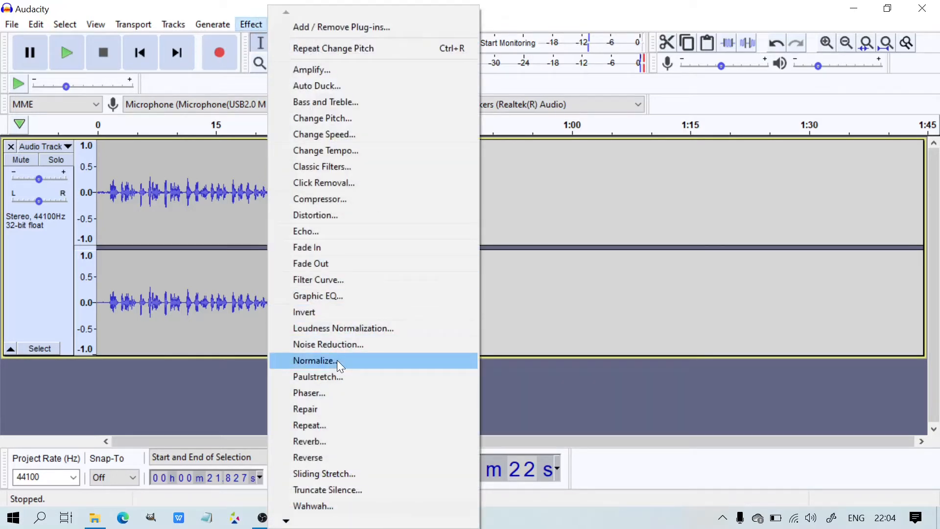
left_click(330, 344)
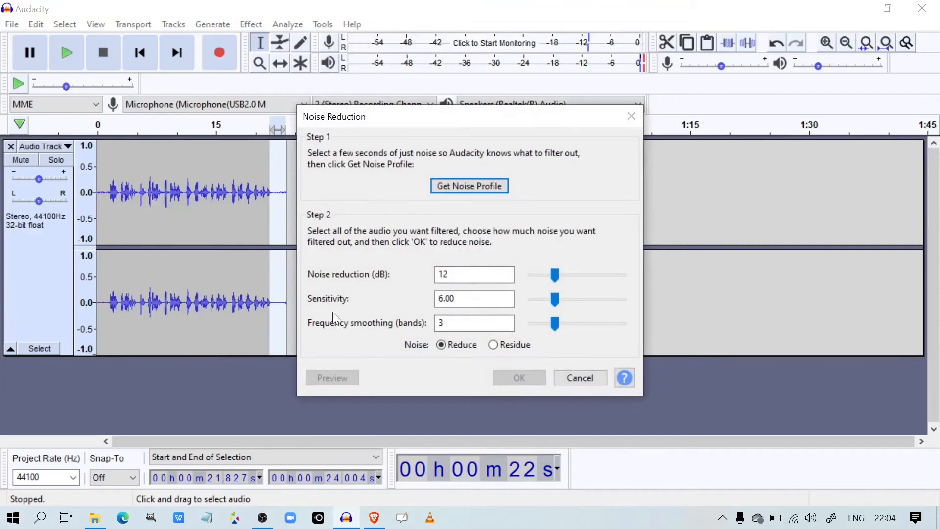
left_click(460, 187)
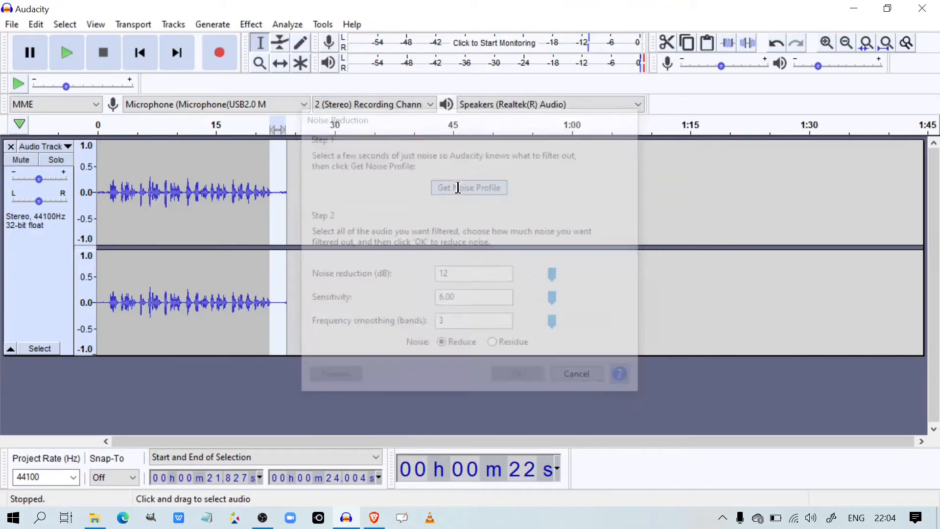
- Apply Noise Reduction to the whole track at 12 dB, sensitivity 6.00, frequency smoothing 3
key("ctrl+a")
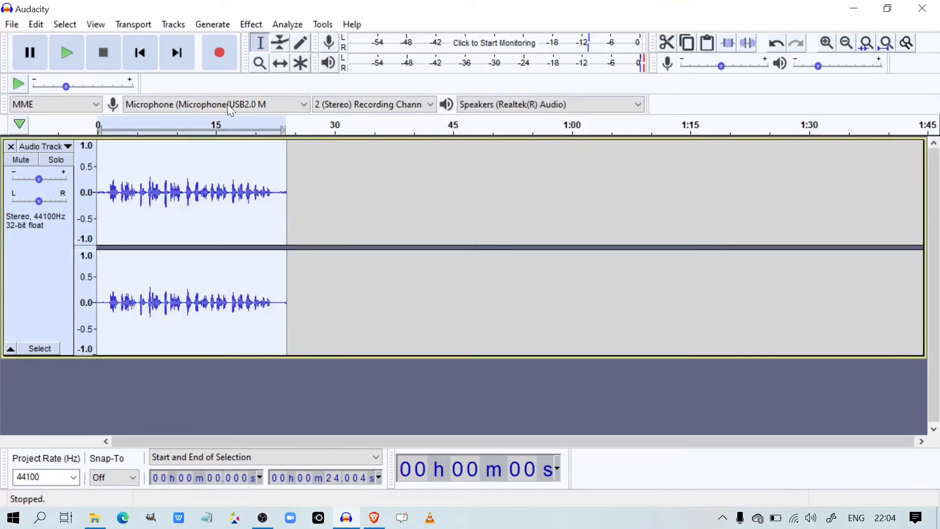
left_click(250, 25)
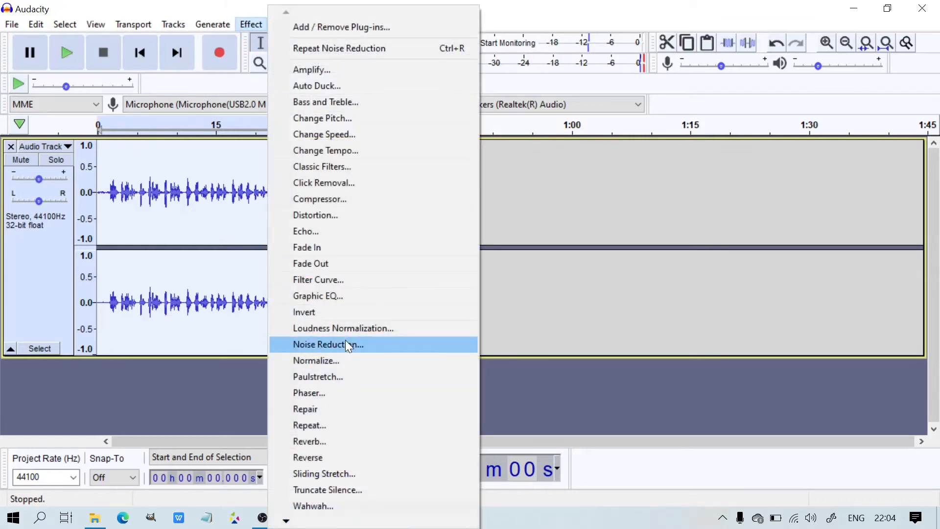
left_click(344, 344)
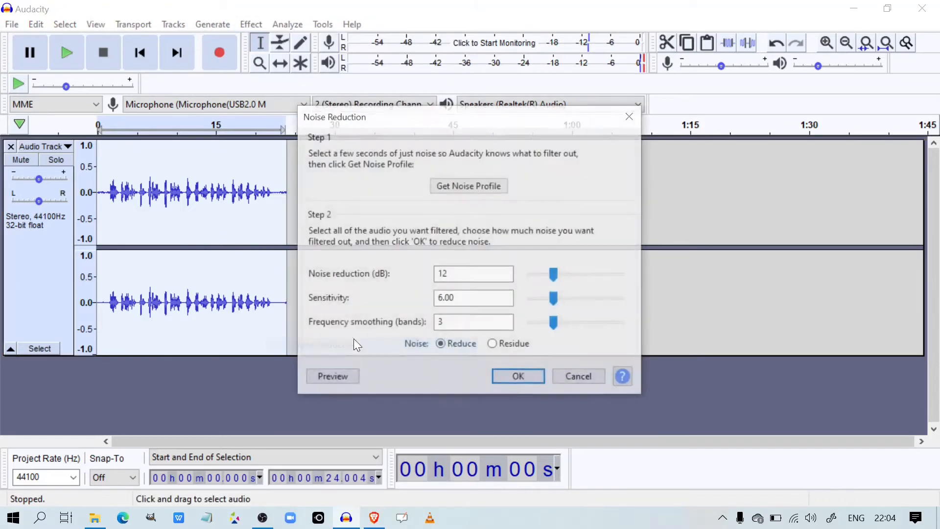
left_click(526, 377)
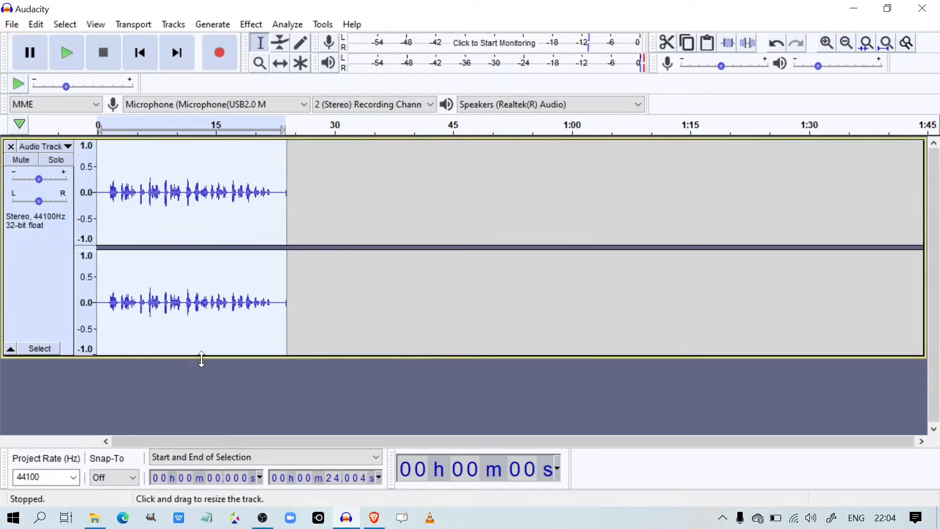
- Normalize the track, removing DC offset and setting peak amplitude to -1.0 dB
left_click(254, 20)
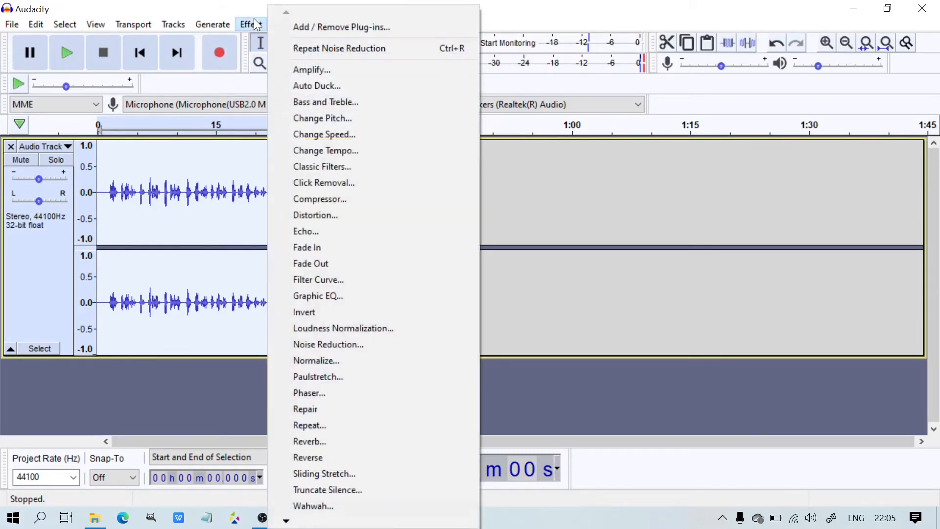
left_click(369, 361)
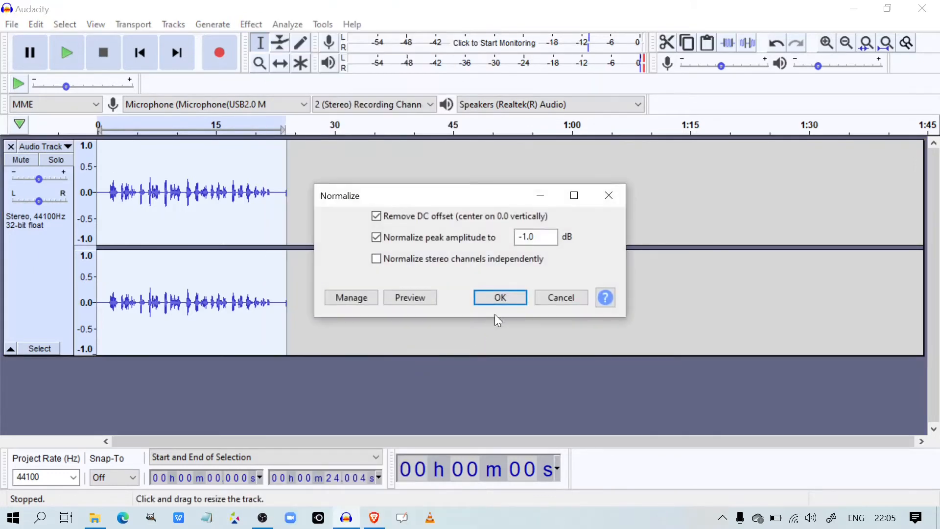
left_click(499, 298)
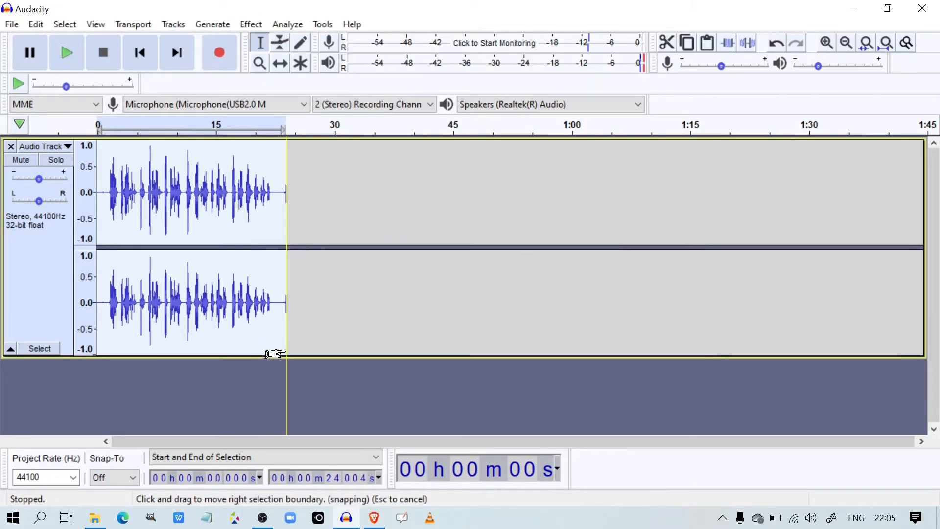
- Shrink the track's height to a compact view
left_click_drag(285, 356, 288, 248)
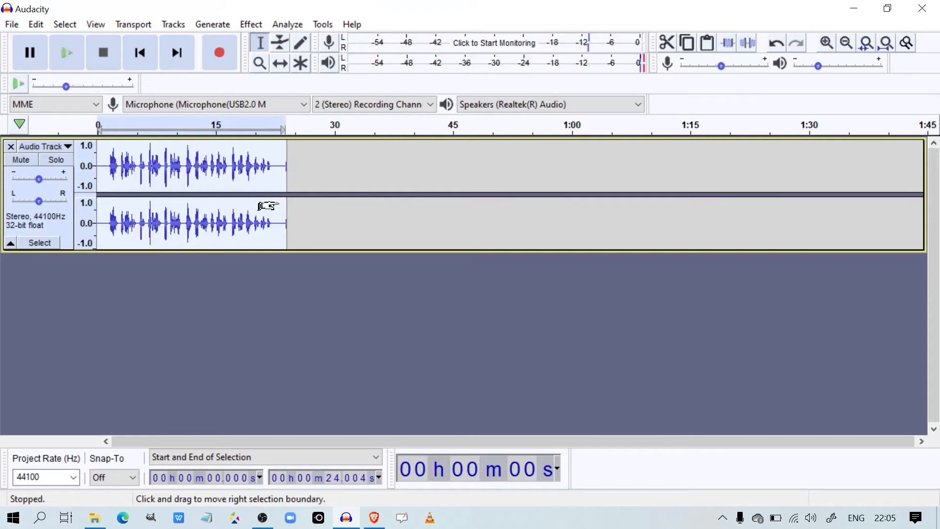
left_click(57, 271)
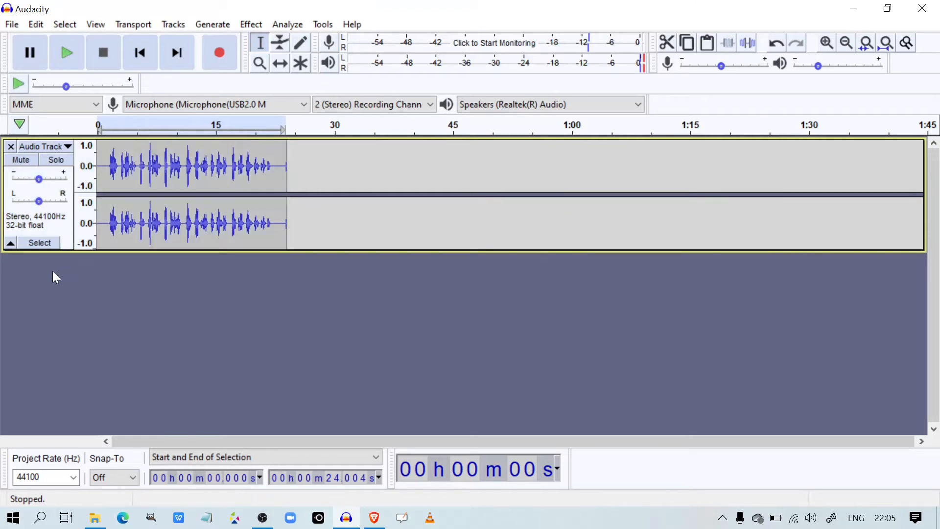
left_click_drag(108, 251, 109, 203)
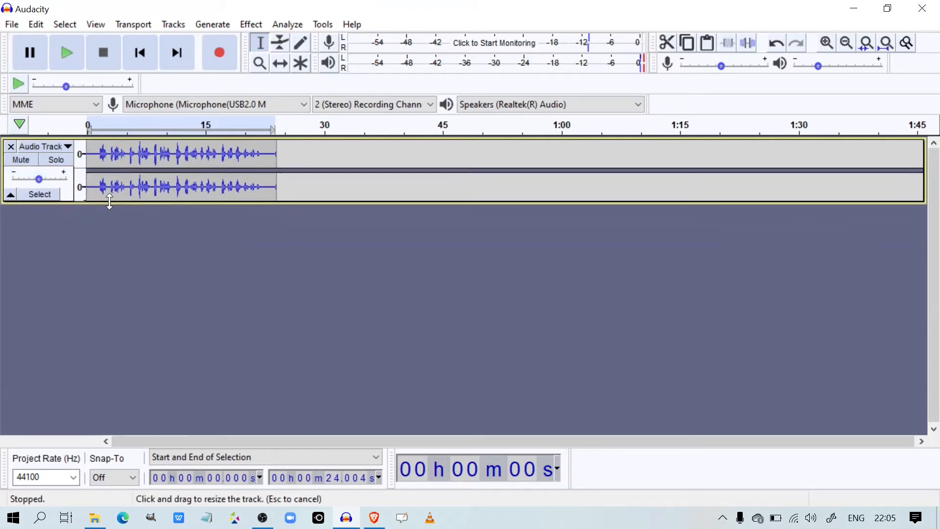
- Add a copy of the recording as a second track and shrink its height
key("ctrl+v")
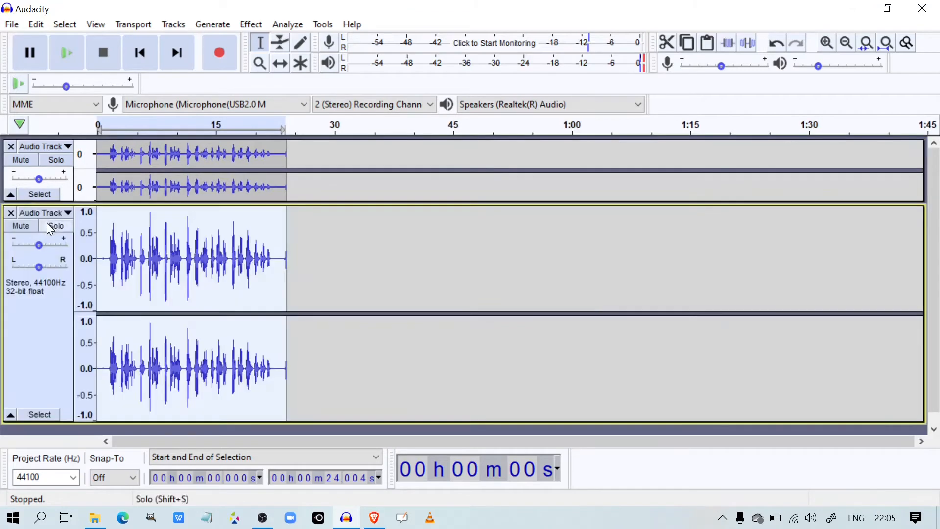
left_click_drag(172, 397, 181, 254)
left_click(60, 284)
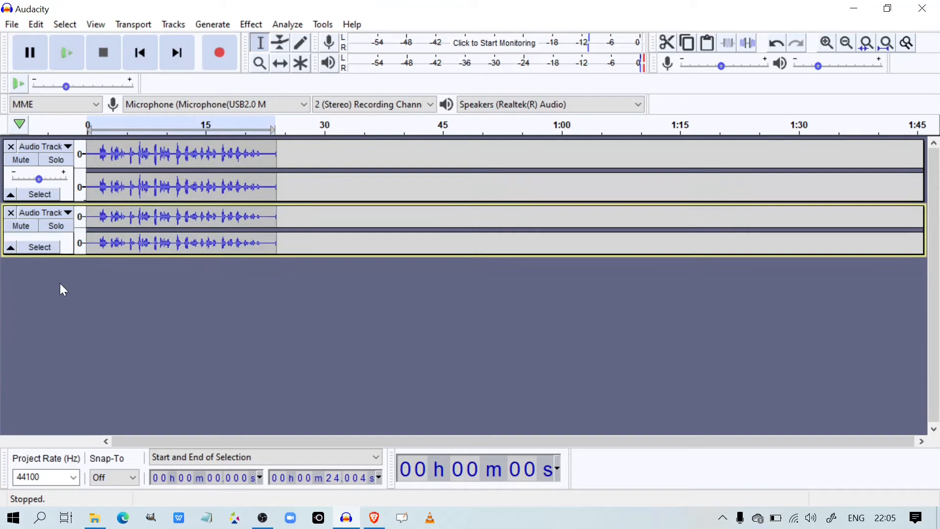
- Add a third copy of the recording and shrink its height
key("ctrl+v")
left_click_drag(269, 431, 291, 265)
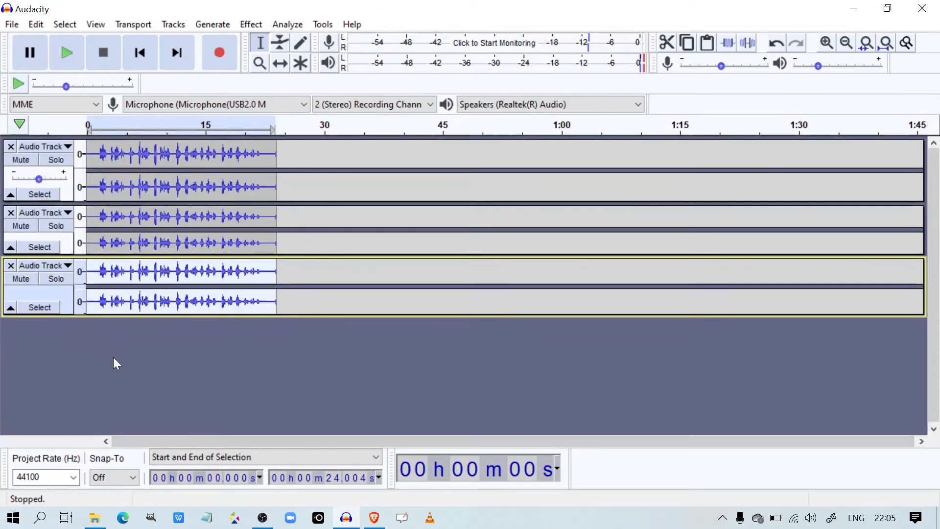
left_click(44, 347)
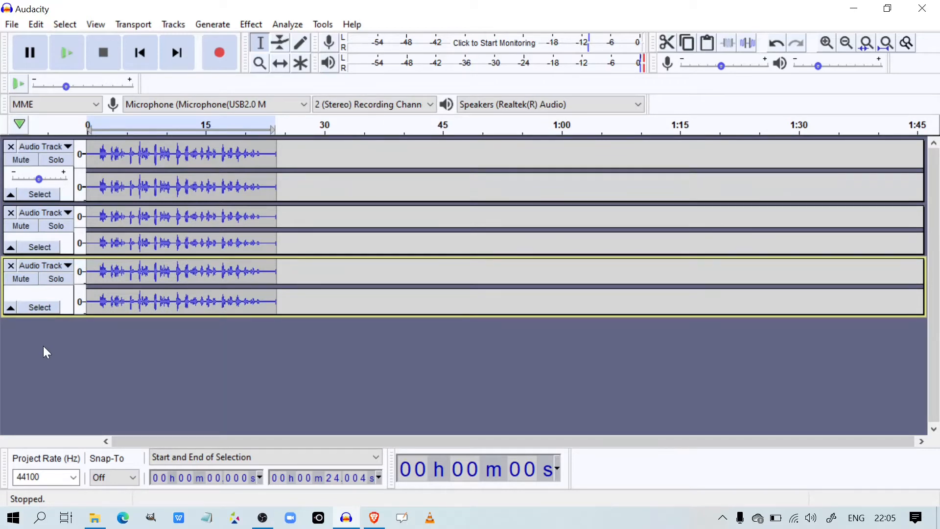
- Add a fourth copy of the recording and enlarge the heights of the second and third tracks
key("ctrl+z")
left_click_drag(339, 429, 342, 314)
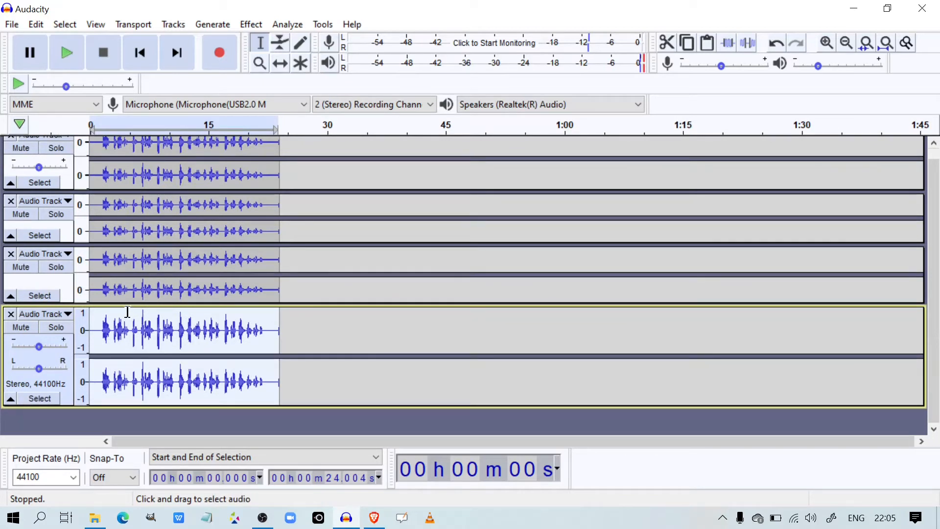
left_click_drag(127, 307, 123, 342)
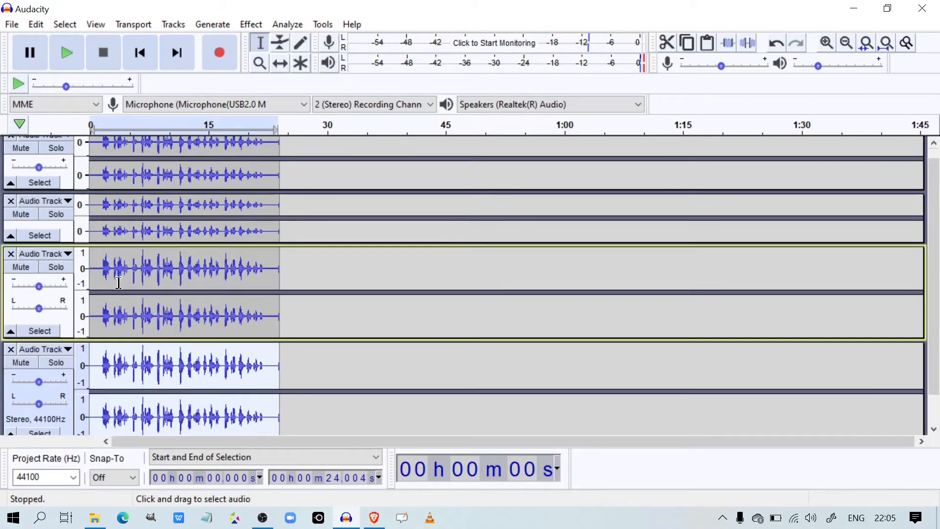
left_click_drag(120, 243, 119, 288)
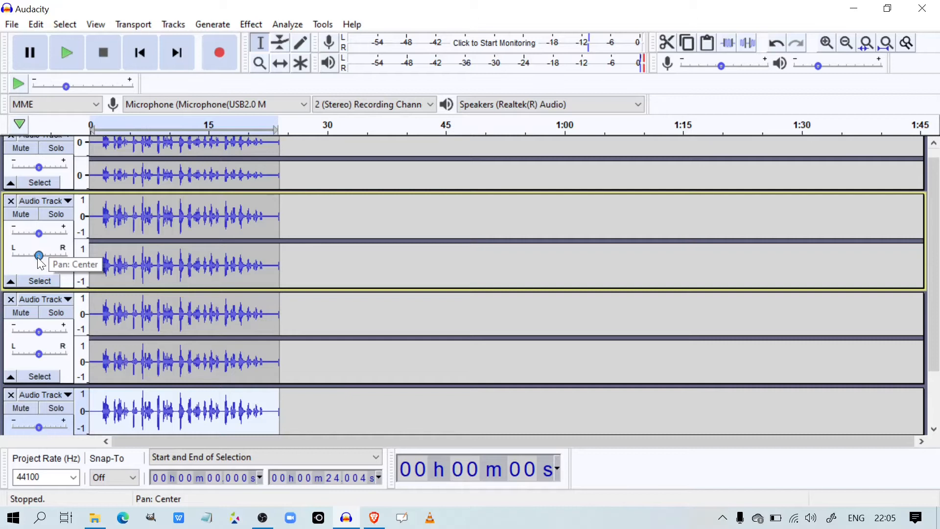
- Pan the second track fully to the left
left_click_drag(38, 257, 12, 256)
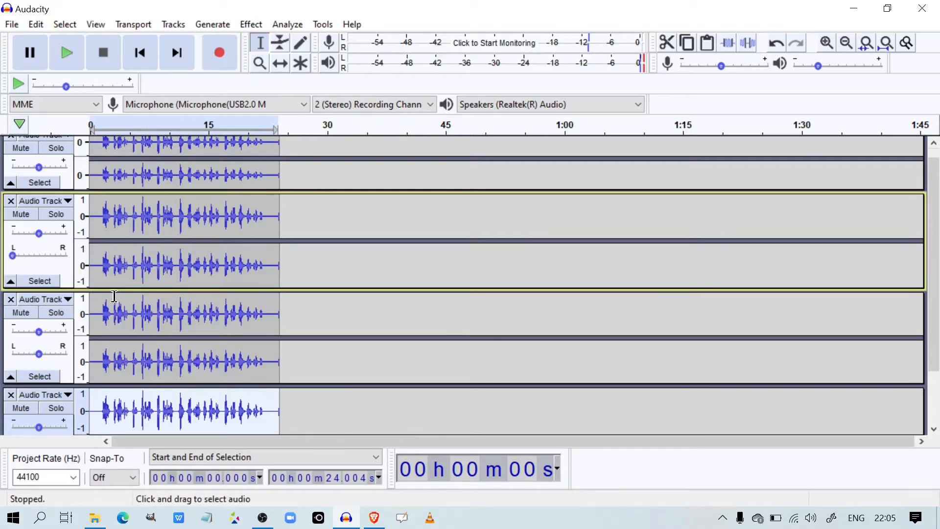
mouse_move(117, 291)
left_mouse_down()
mouse_move(113, 269)
mouse_move(113, 289)
left_mouse_up()
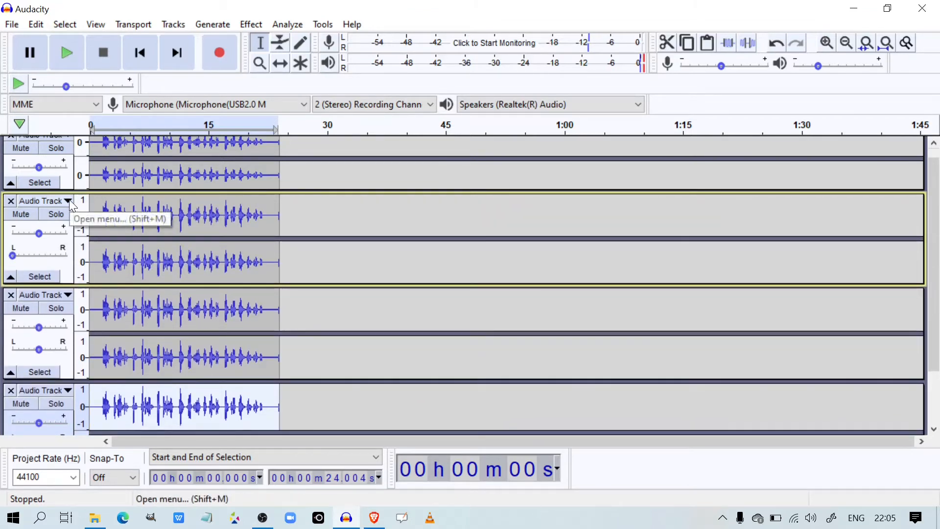
- Set the second track's wave color to Instrument 2
left_click(69, 201)
mouse_move(84, 363)
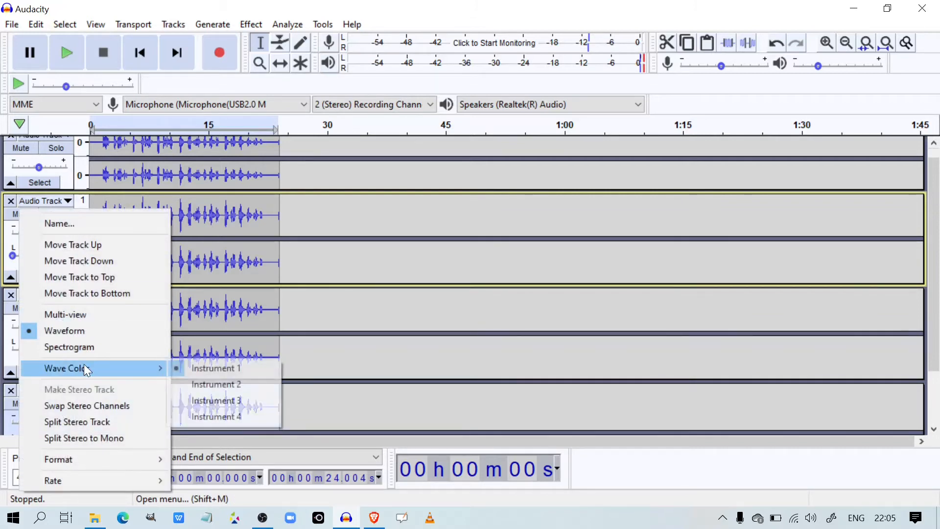
left_click(236, 384)
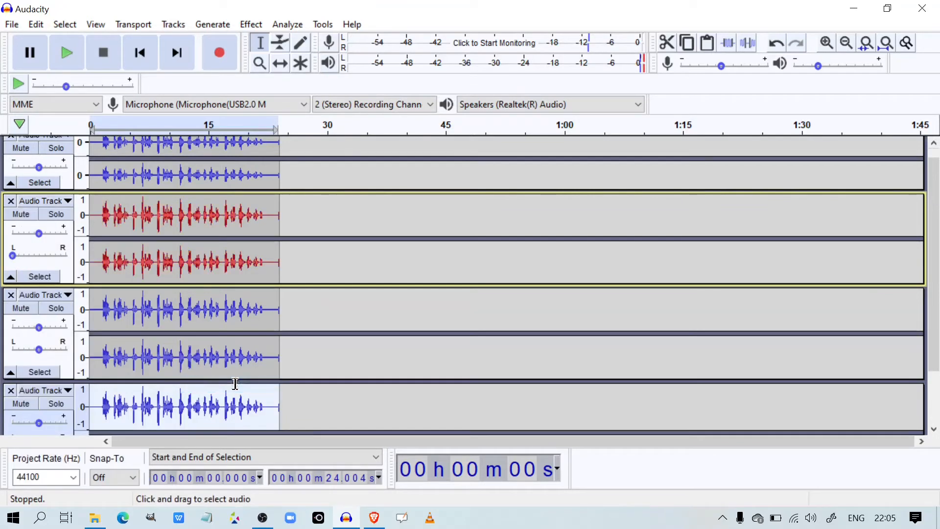
- Set the third track's wave color to Instrument 3
left_click(68, 294)
mouse_move(163, 179)
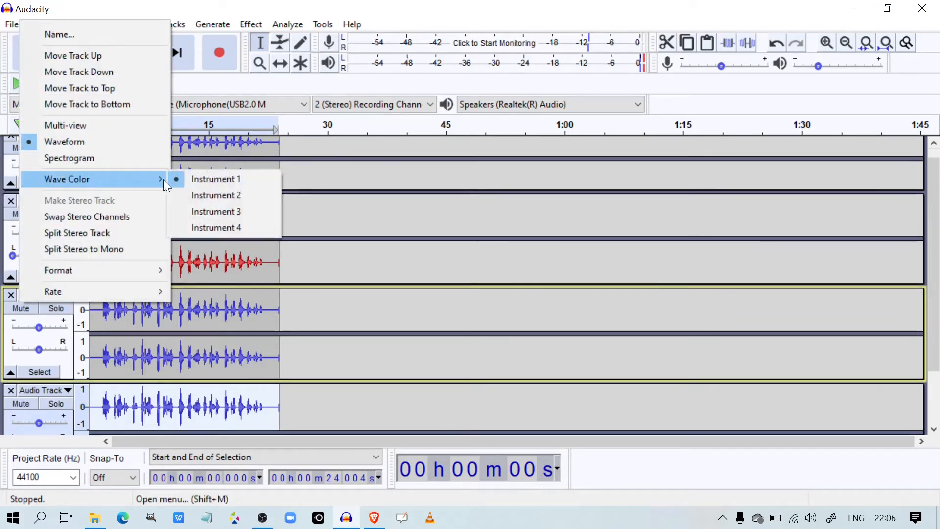
left_click(197, 212)
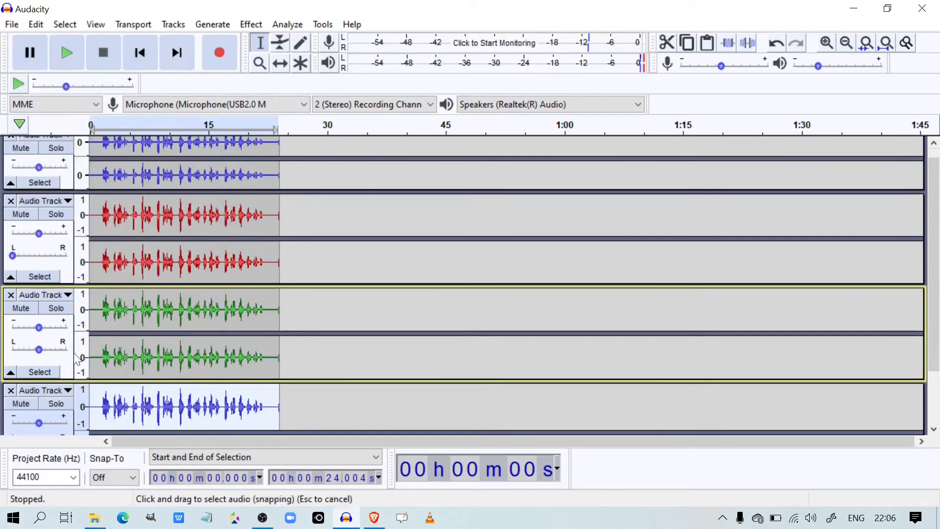
- Pan the third track fully to the right
left_click_drag(39, 351, 68, 354)
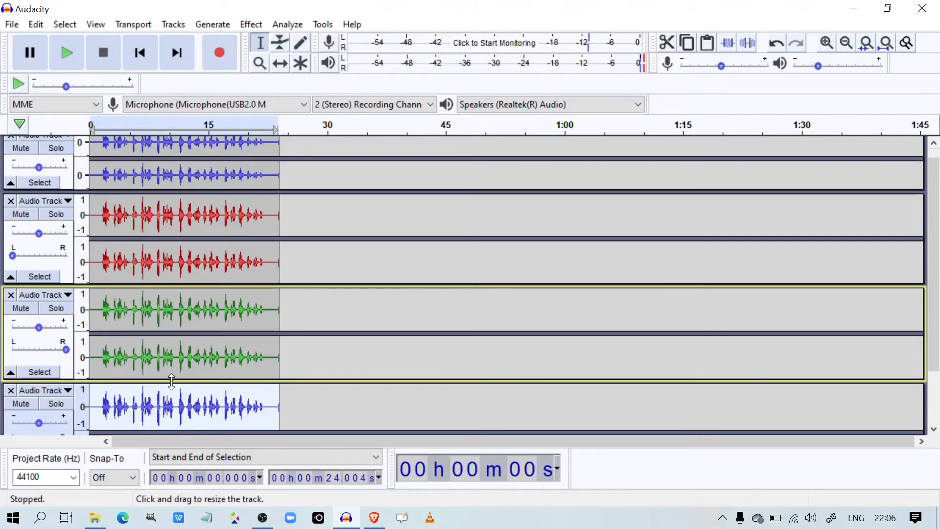
left_click_drag(177, 406, 180, 353)
left_click(356, 396)
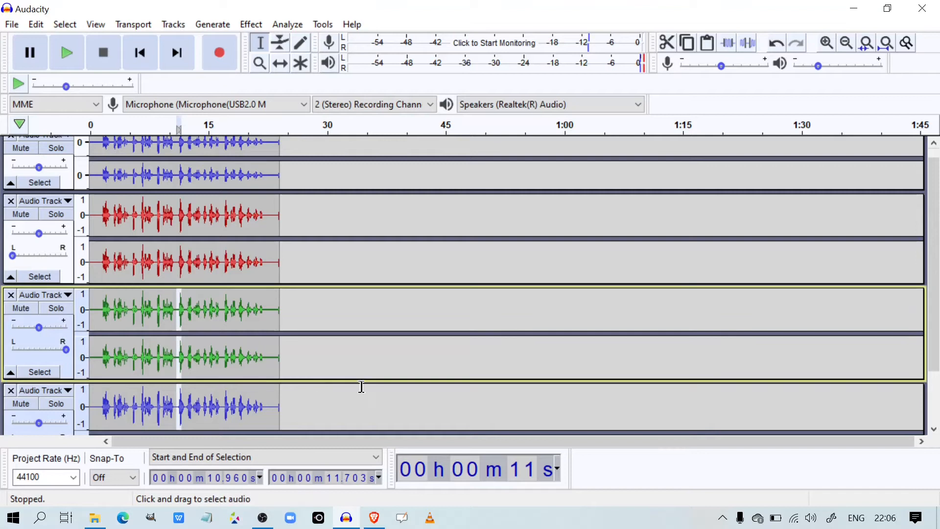
- Collapse the third track to a minimal height
scroll(353, 402, "down", 2)
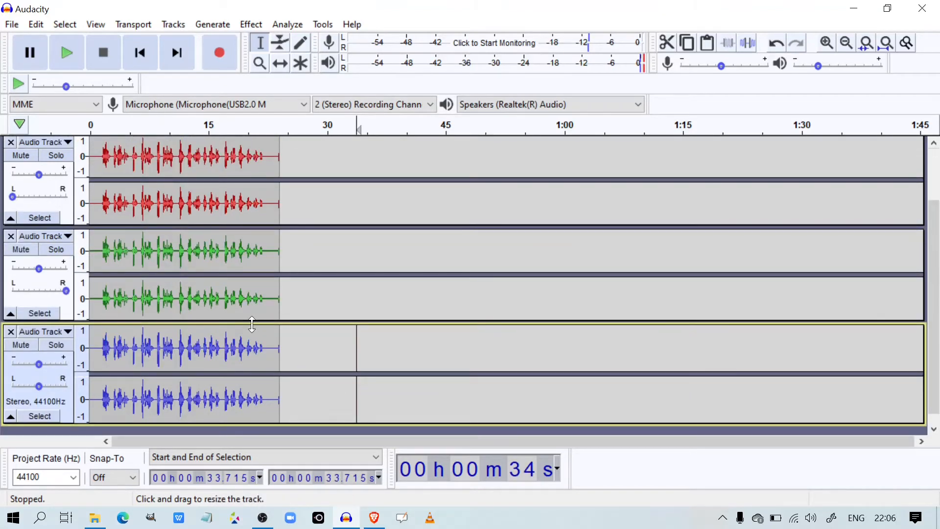
left_click_drag(251, 323, 244, 279)
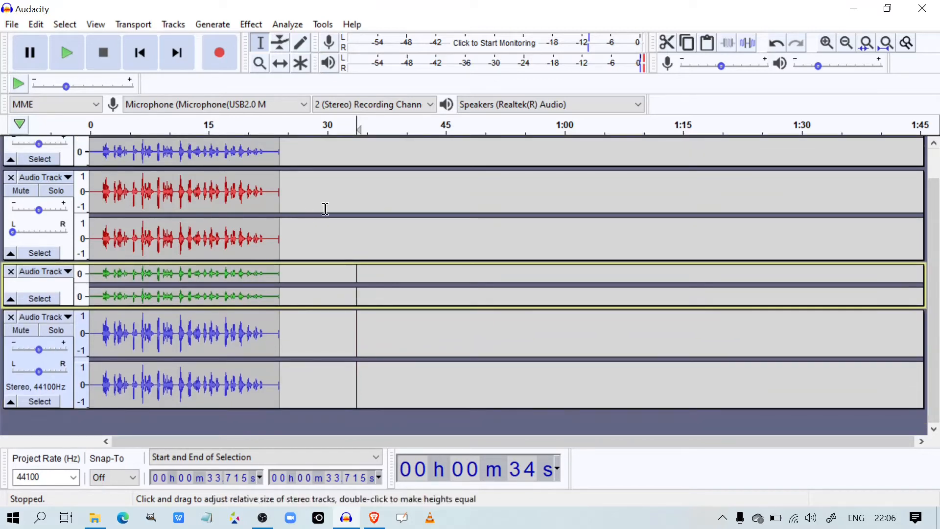
- Play back the tracks from the start and pause
scroll(342, 196, "up", 1)
left_click(93, 126)
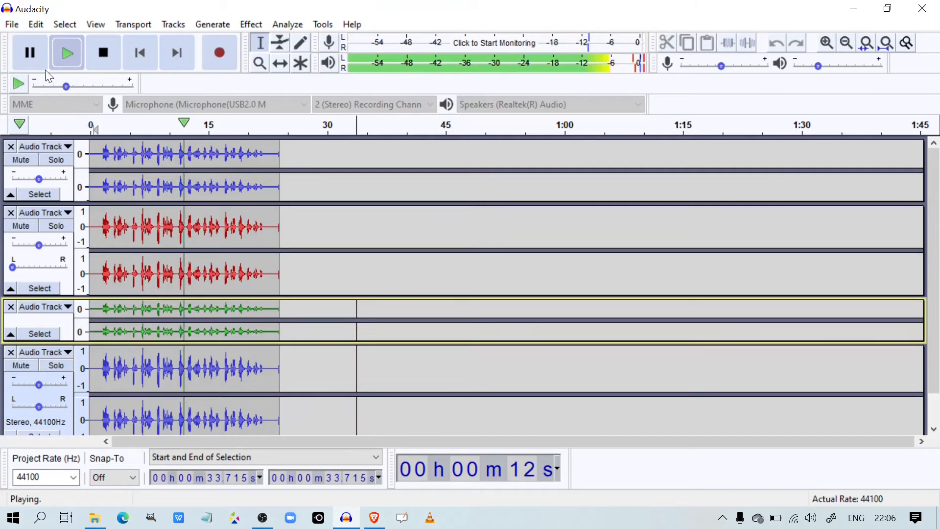
left_click(30, 53)
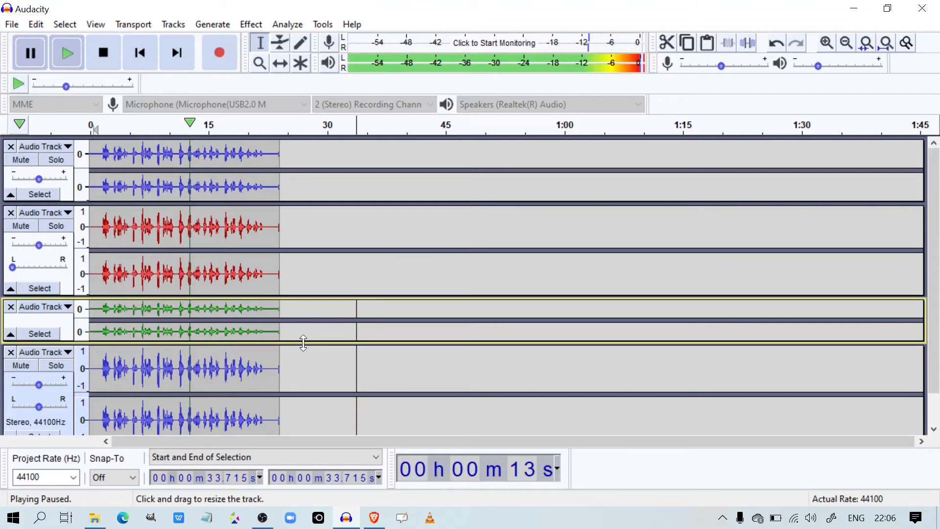
- Expand the second and third tracks and lower the second track's gain slightly
left_click_drag(291, 289, 296, 258)
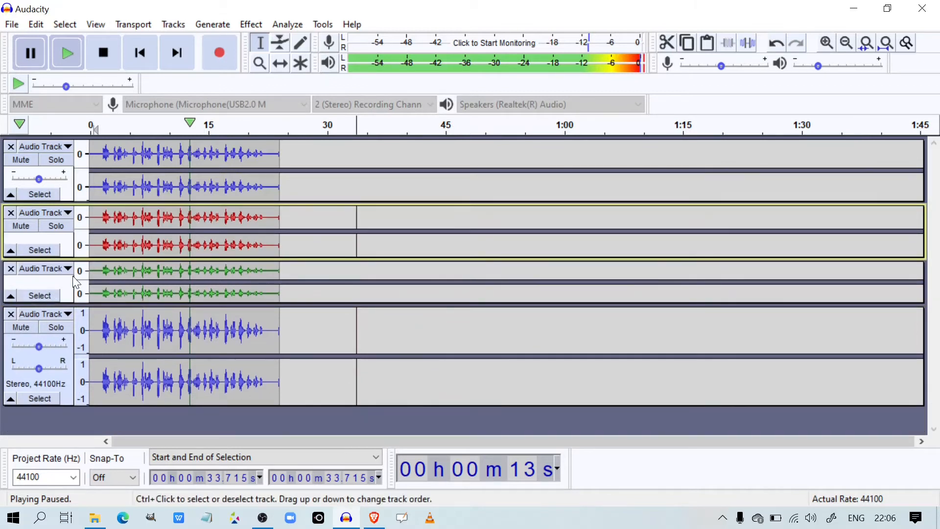
left_click_drag(99, 305, 98, 342)
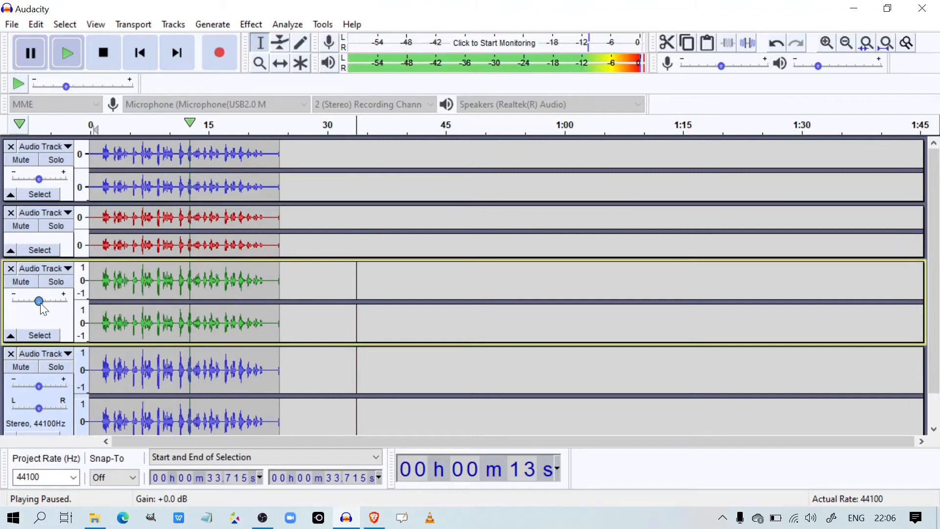
left_click_drag(115, 258, 120, 283)
left_click_drag(37, 244, 30, 244)
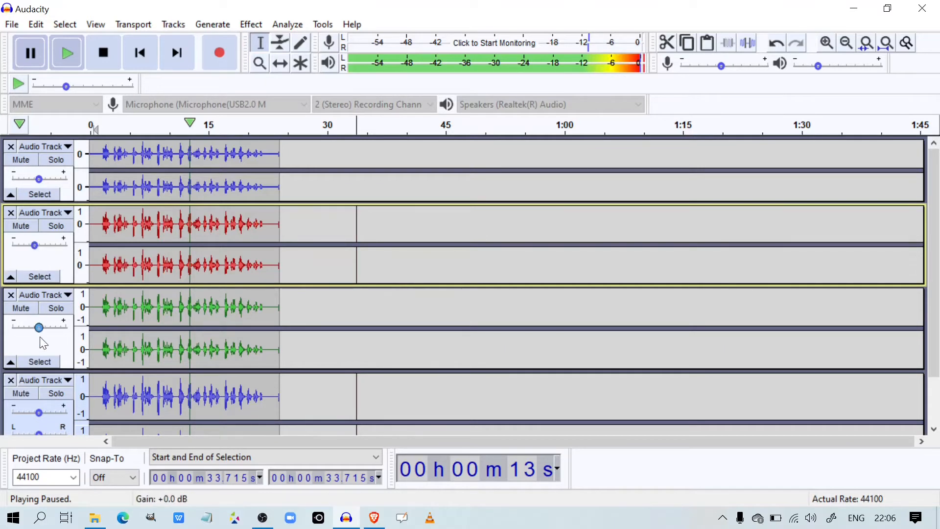
left_click_drag(34, 328, 32, 335)
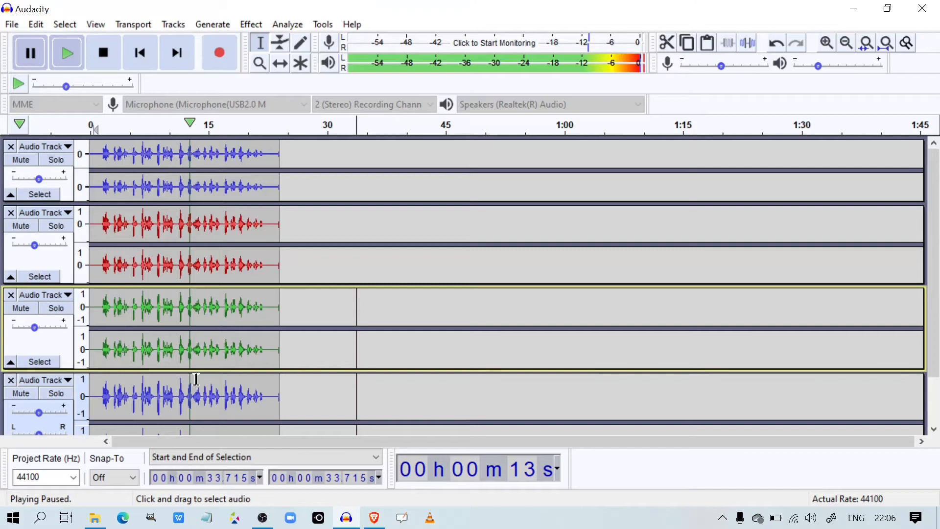
- Collapse the second and third tracks to minimal height
left_click_drag(207, 369, 206, 341)
left_click_drag(193, 284, 198, 230)
left_click_drag(195, 295, 196, 274)
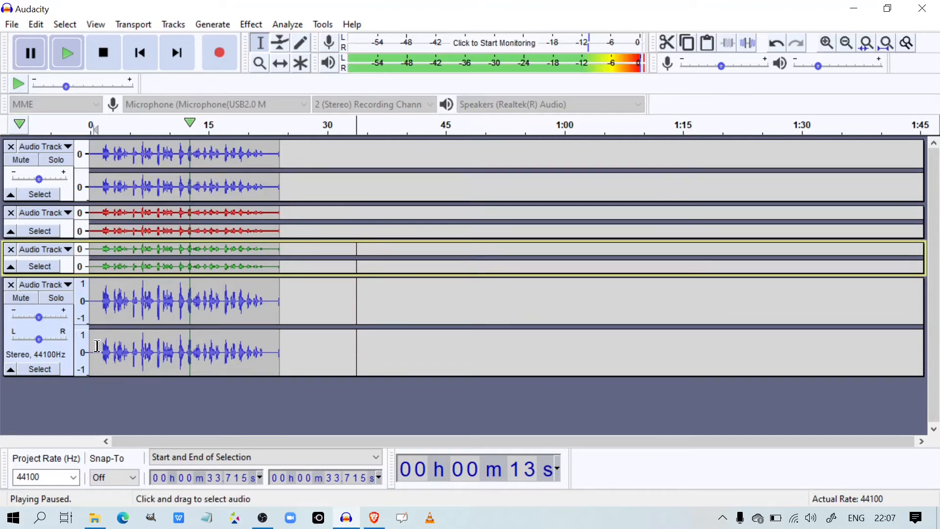
- Select the fourth track's clip and lower its pitch by -12 semitones with Change Pitch
double_click(100, 292)
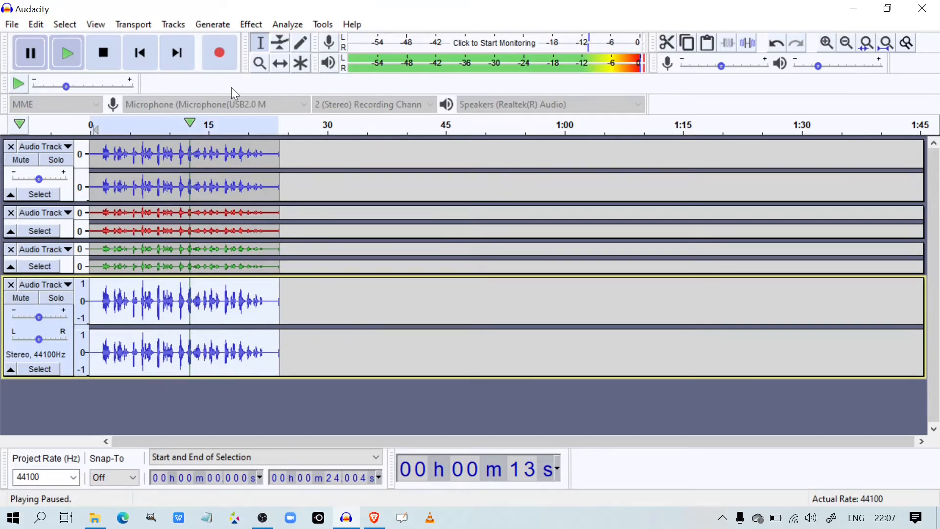
left_click(251, 25)
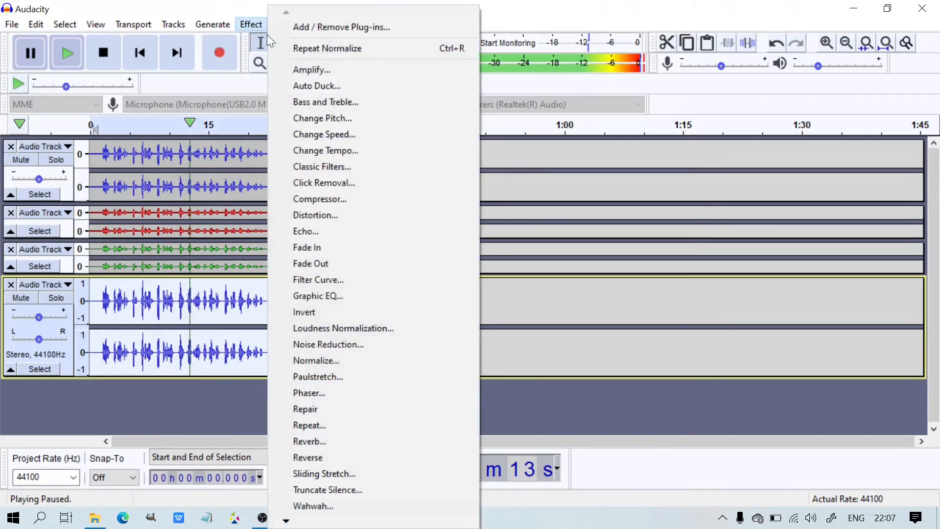
left_click(321, 119)
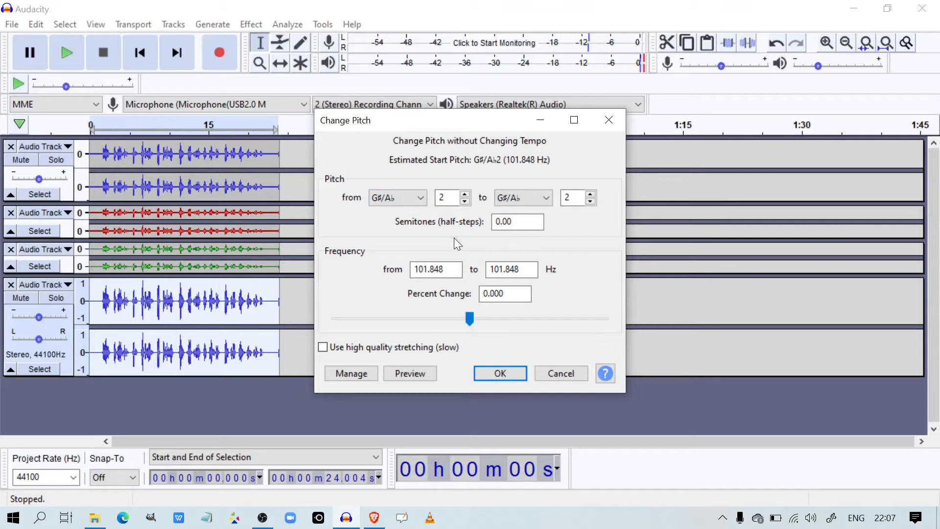
left_click(506, 226)
left_click(500, 222)
double_click(497, 221)
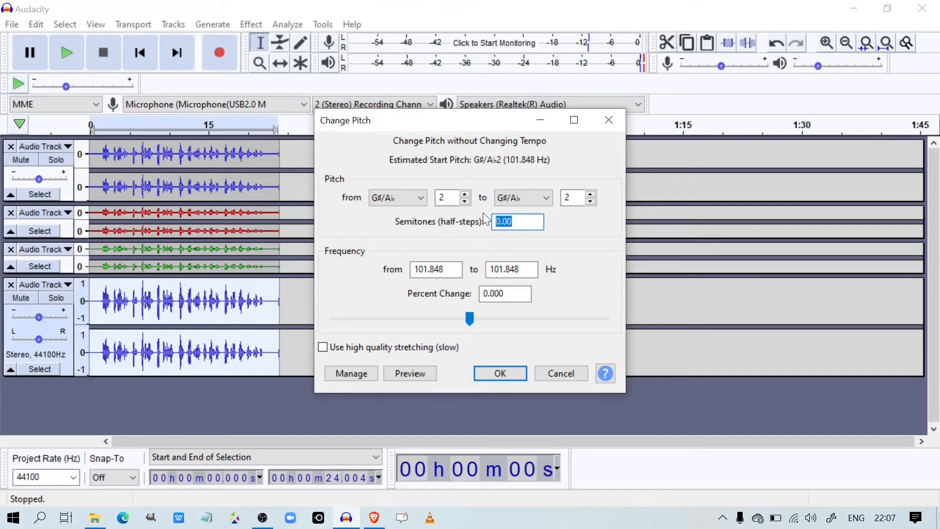
type("-")
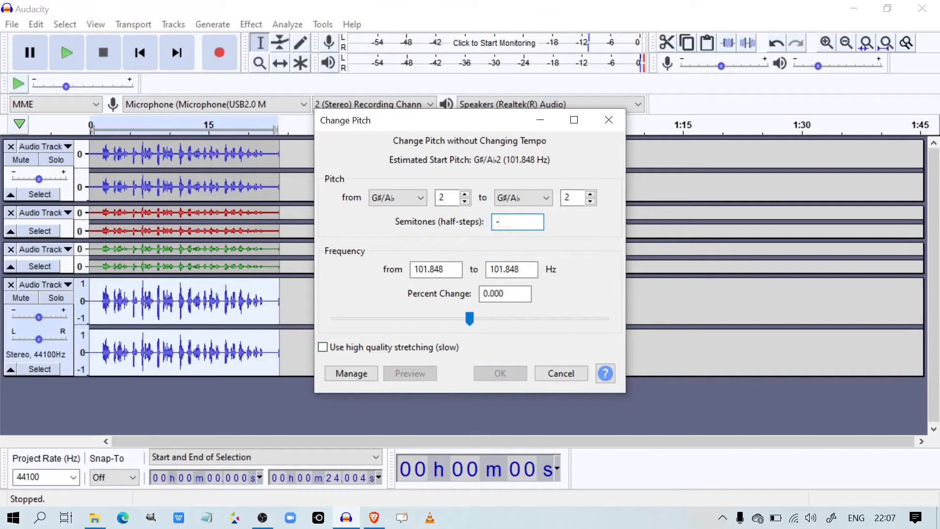
type("12")
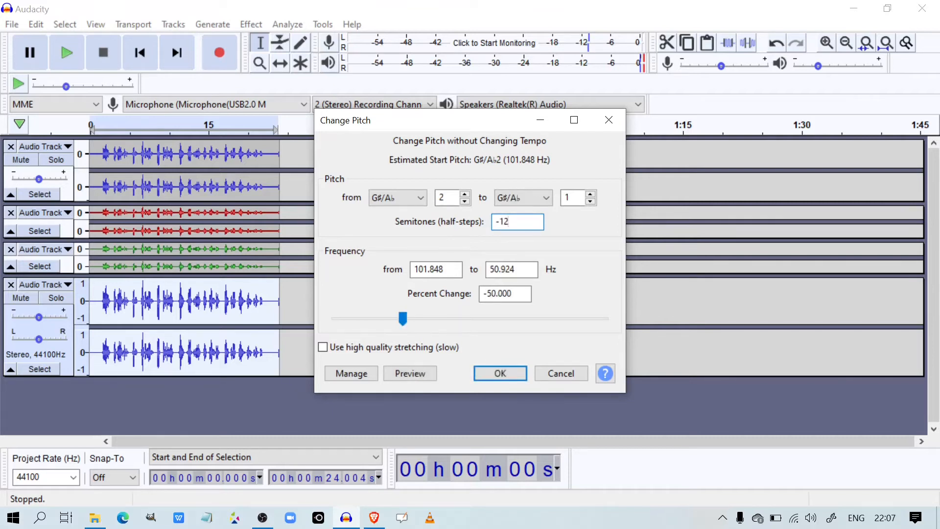
key("Return")
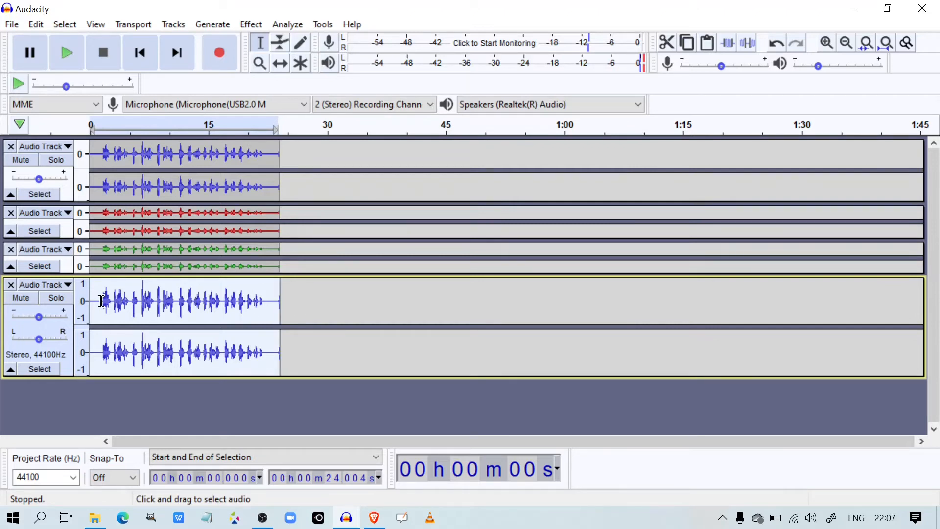
- Solo the fourth track and play it back, then pause
left_click(55, 297)
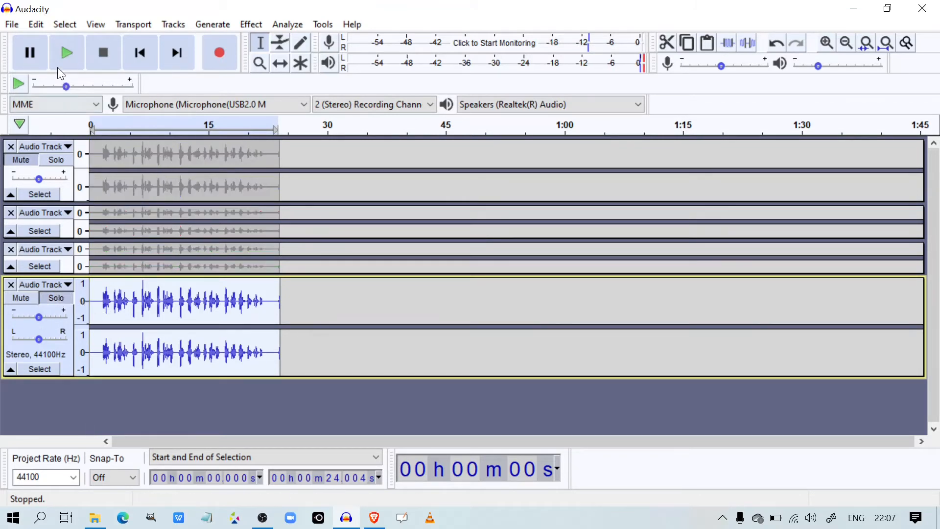
left_click(69, 51)
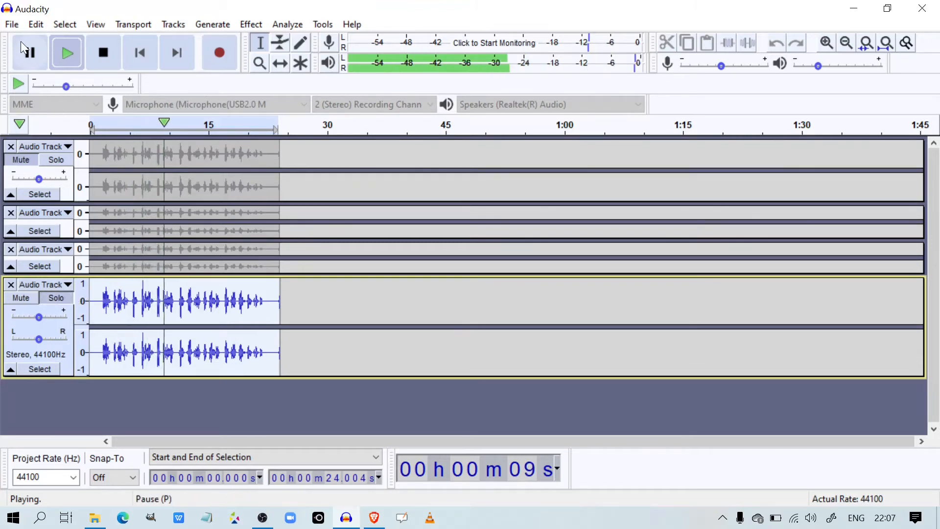
left_click(30, 51)
- Unsolo the fourth track and play back all tracks together, then pause
left_click(49, 300)
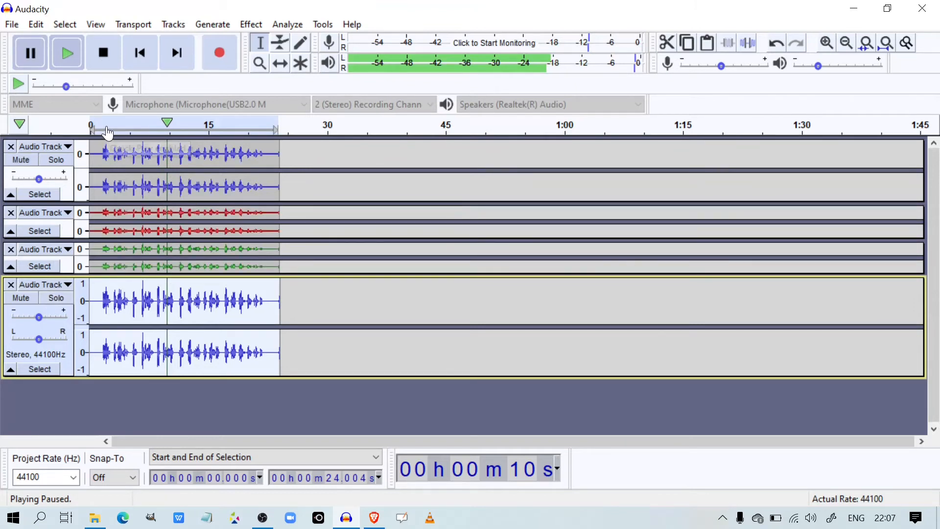
left_click(65, 61)
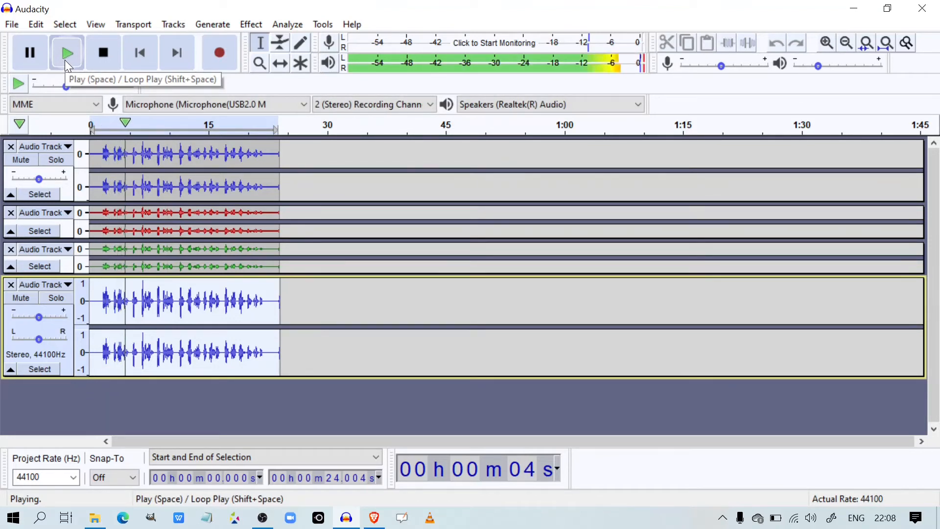
left_click(34, 53)
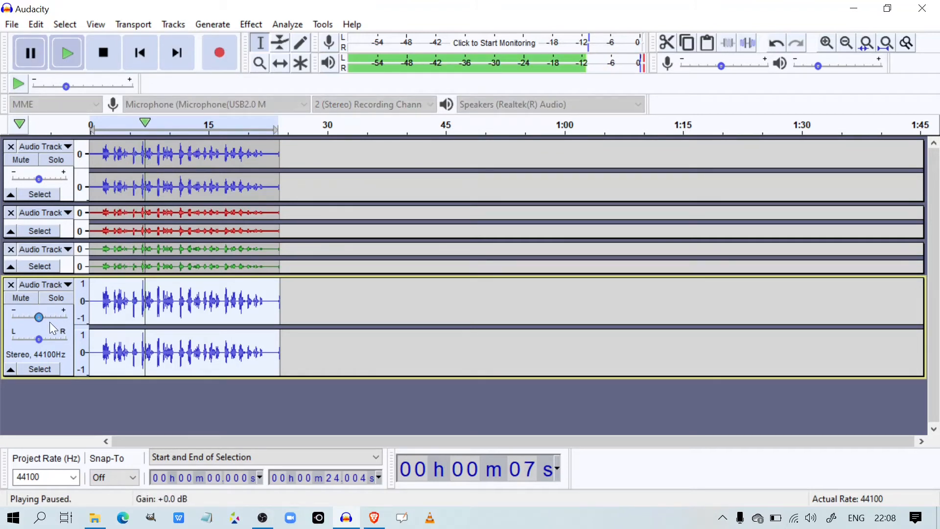
- Lower the fourth track's gain to -23 dB, then solo it and play it back
left_click_drag(39, 316, 9, 317)
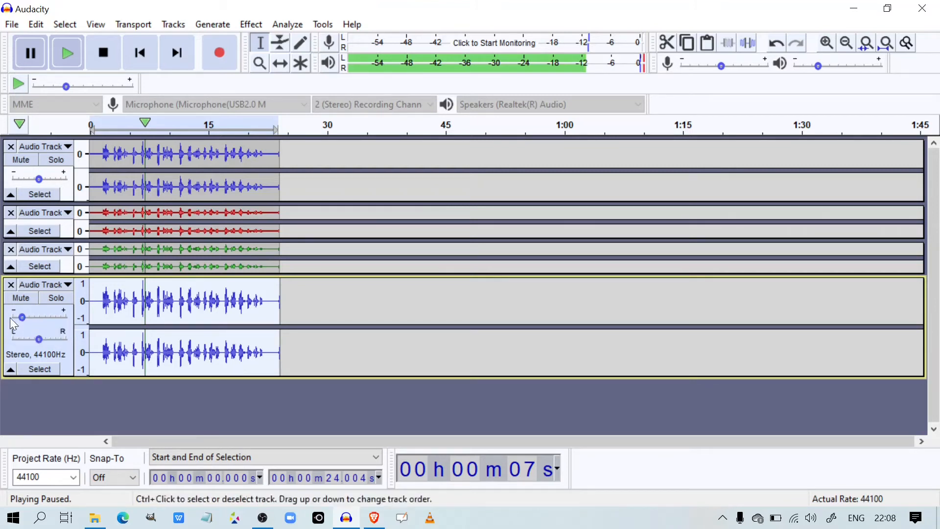
left_click(57, 298)
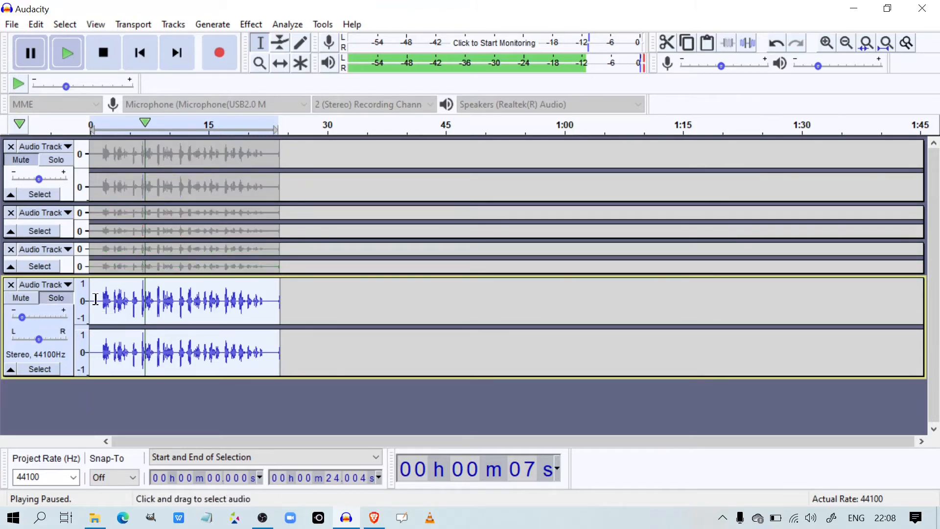
left_click(65, 53)
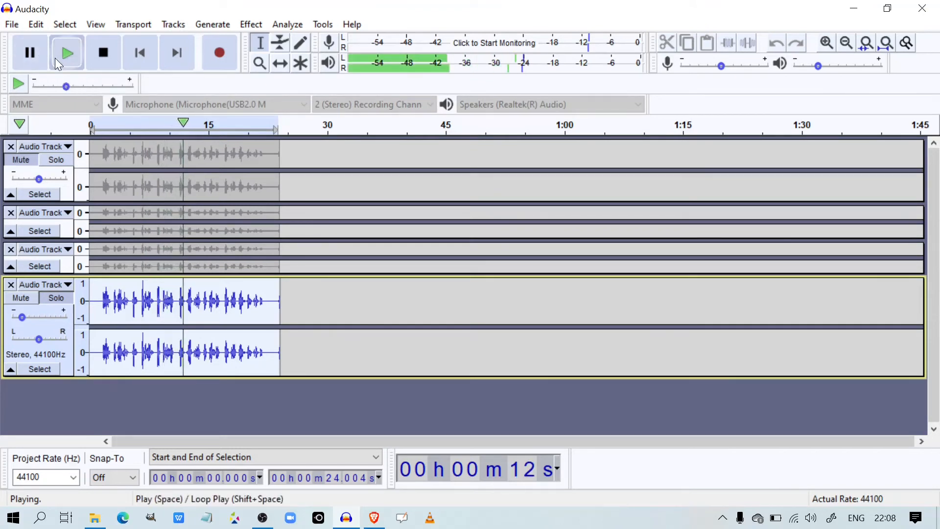
left_click(29, 53)
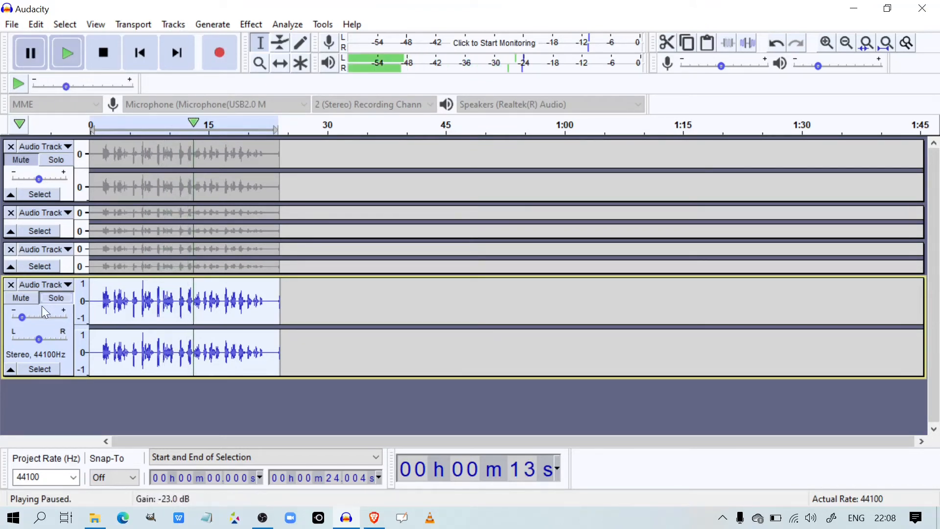
mouse_move(21, 316)
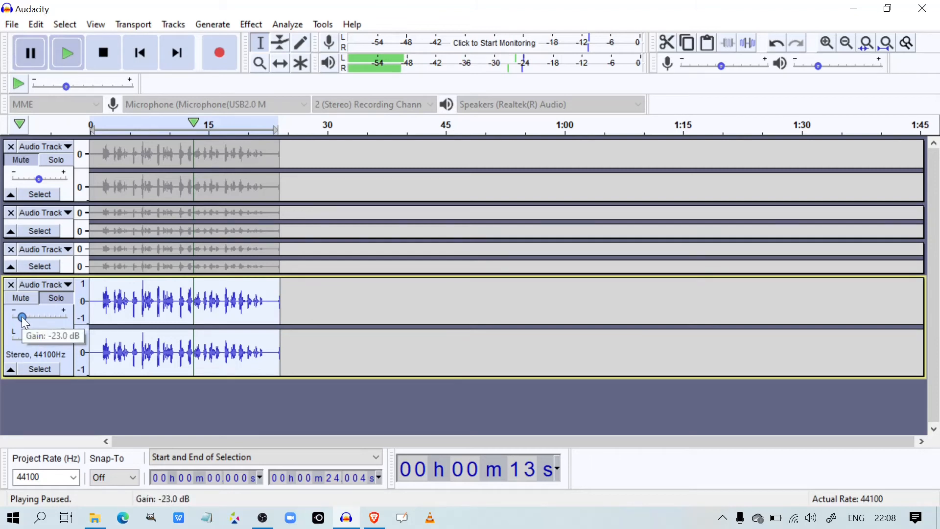
- Shrink the fourth track and enlarge the first track
left_click_drag(338, 377, 340, 350)
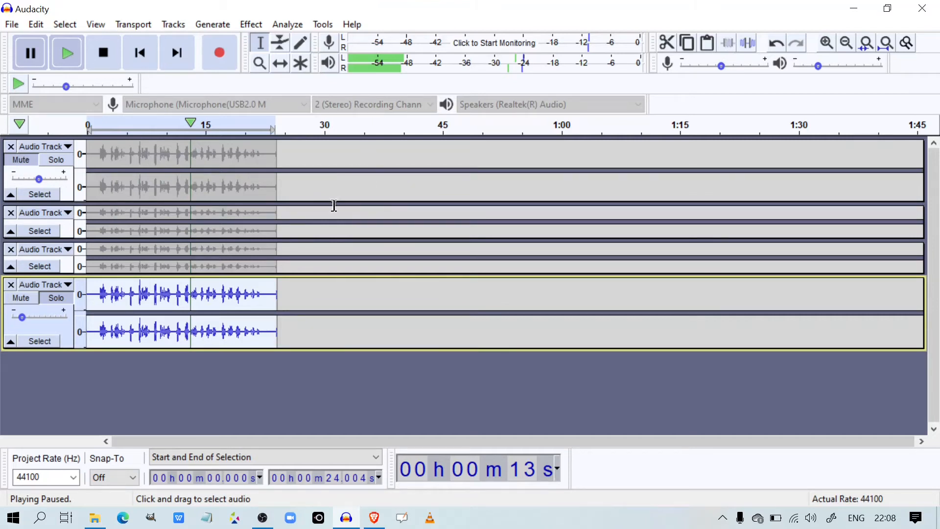
left_click_drag(333, 201, 333, 277)
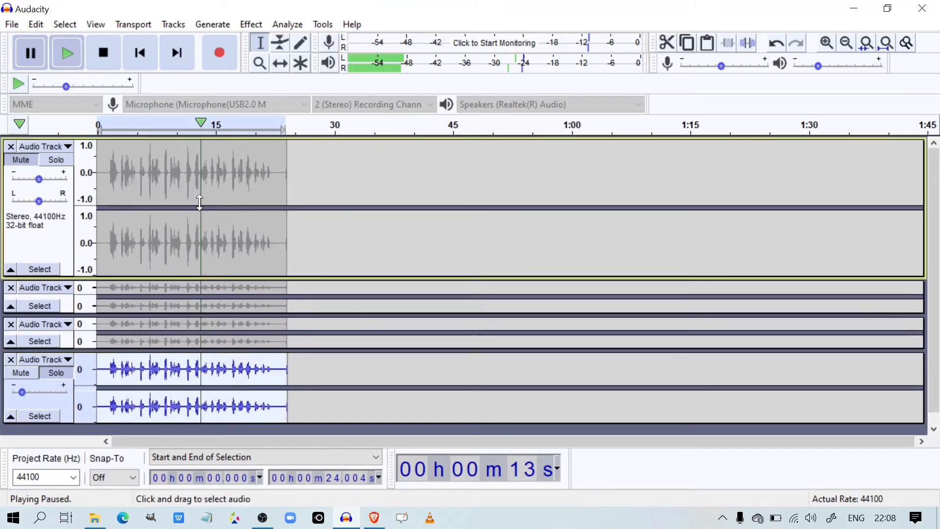
- Unsolo the fourth track, solo the first track, and play it back
left_click(57, 371)
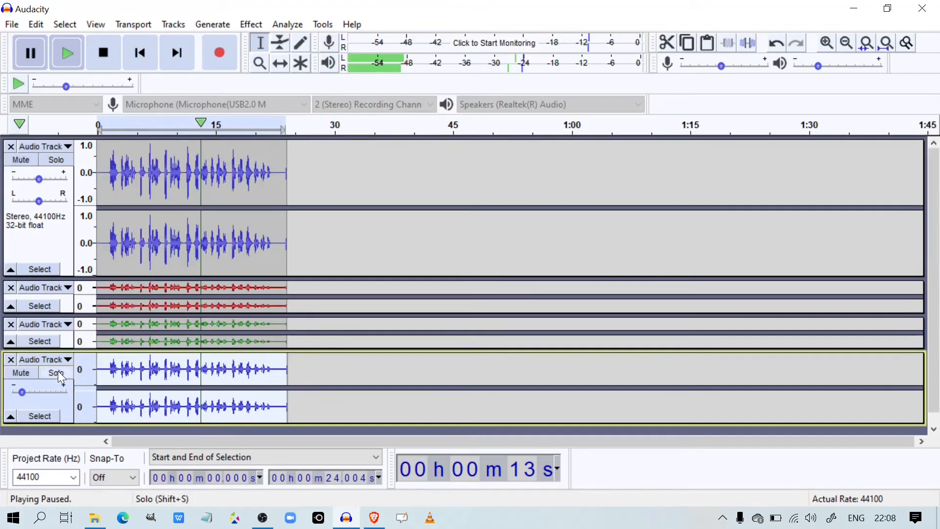
left_click(104, 154)
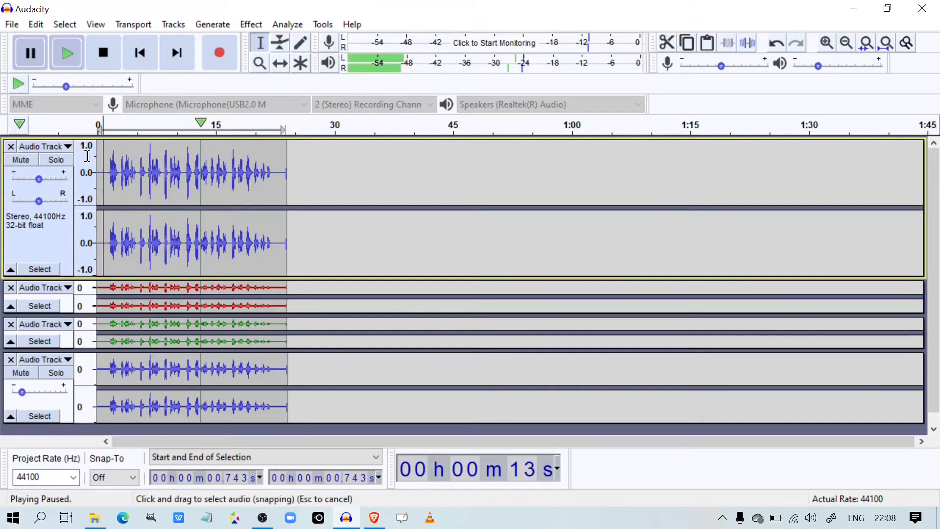
left_click(58, 160)
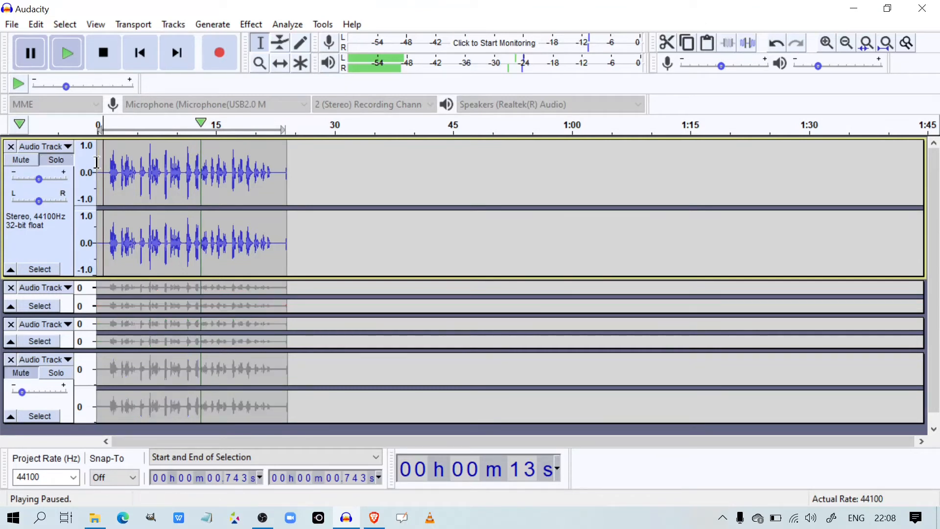
left_click(65, 53)
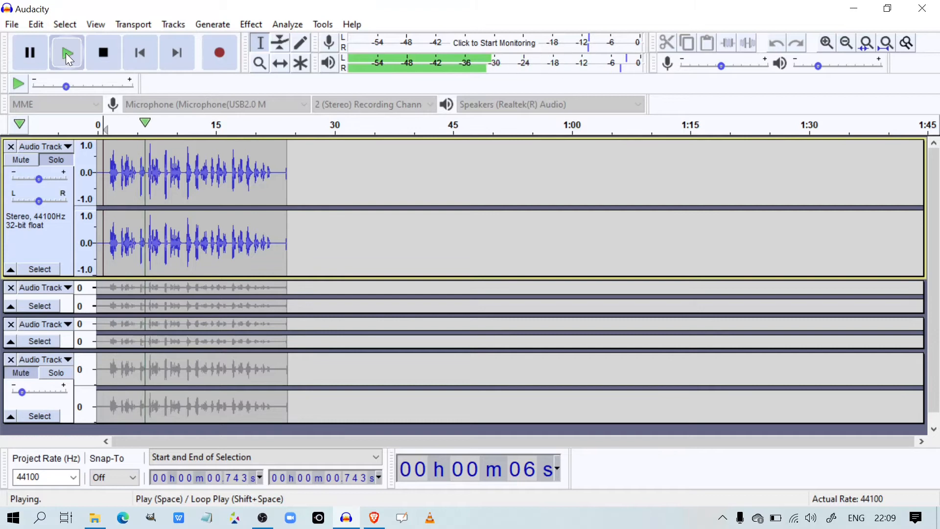
left_click(25, 54)
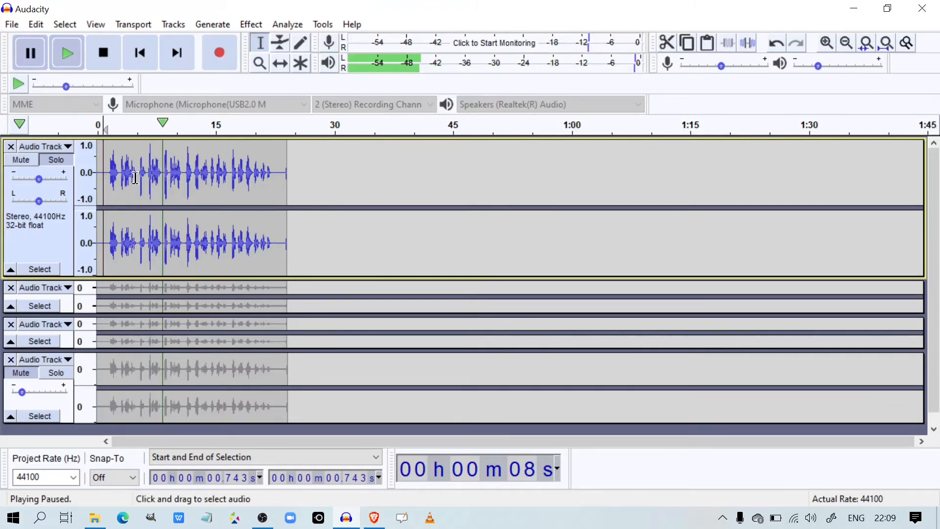
- Select the first track's clip and draw a Filter Curve EQ boost of about 6 dB between 100 Hz and 200 Hz, previewing it
double_click(109, 156)
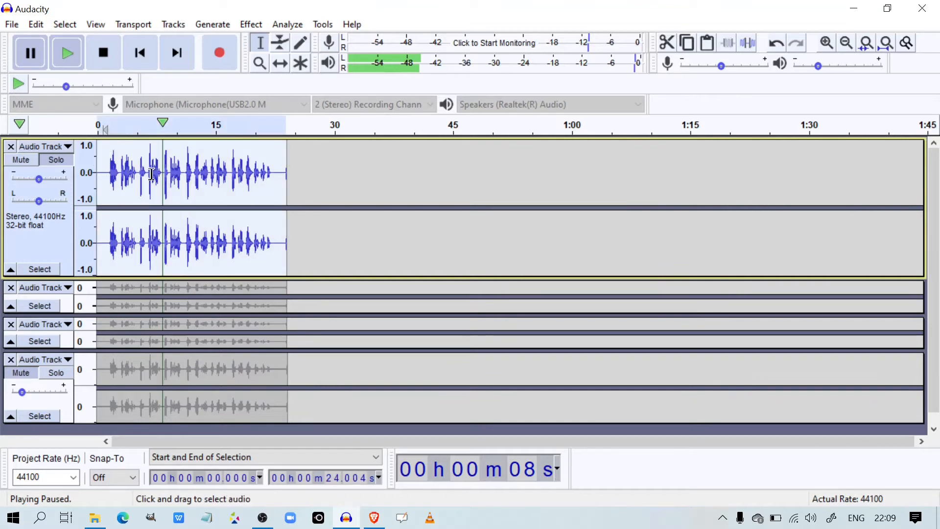
left_click(252, 25)
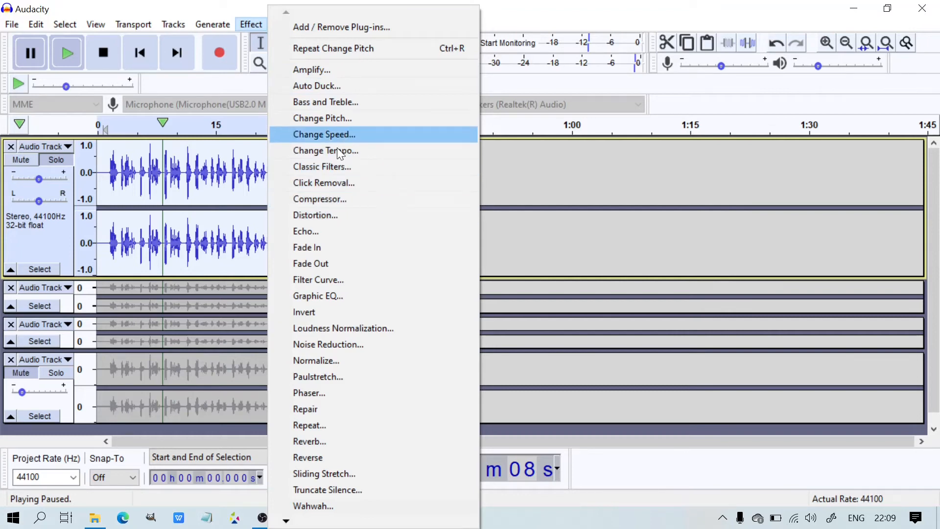
left_click(325, 278)
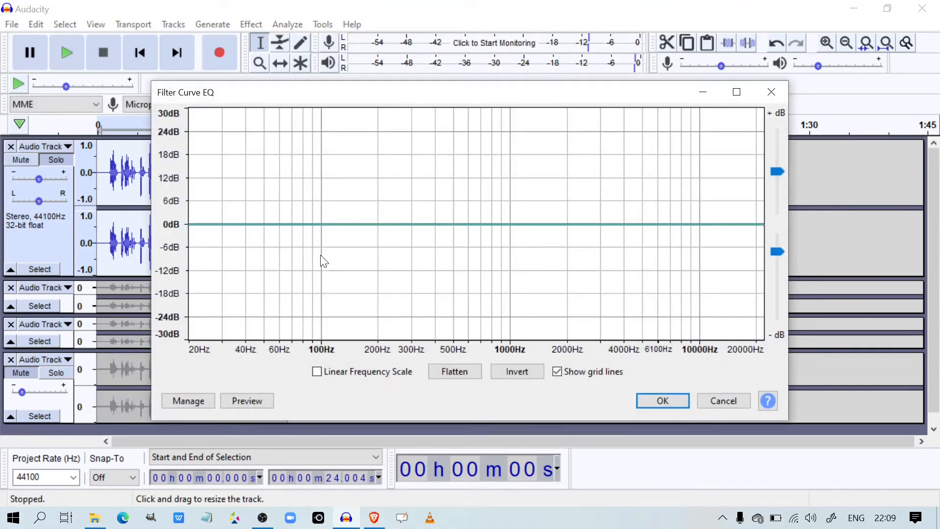
left_click(314, 224)
left_click(389, 226)
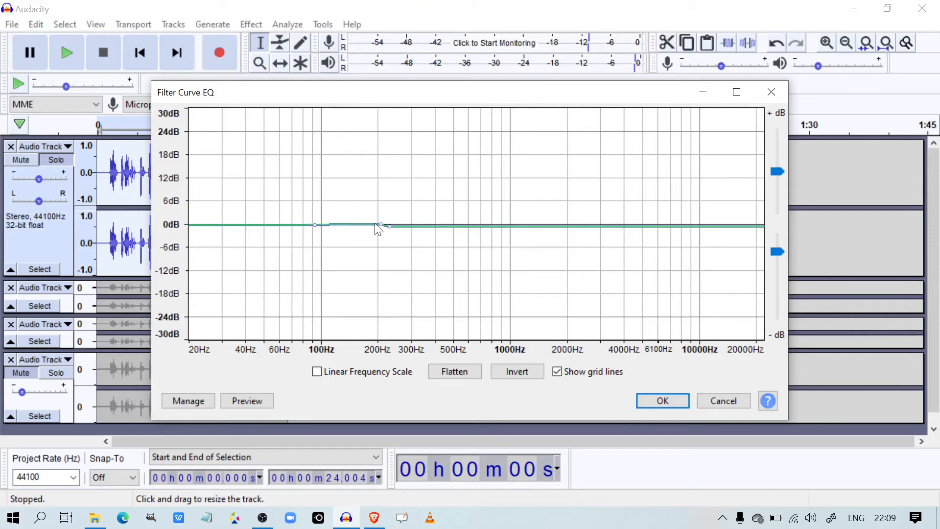
left_click_drag(322, 224, 375, 209)
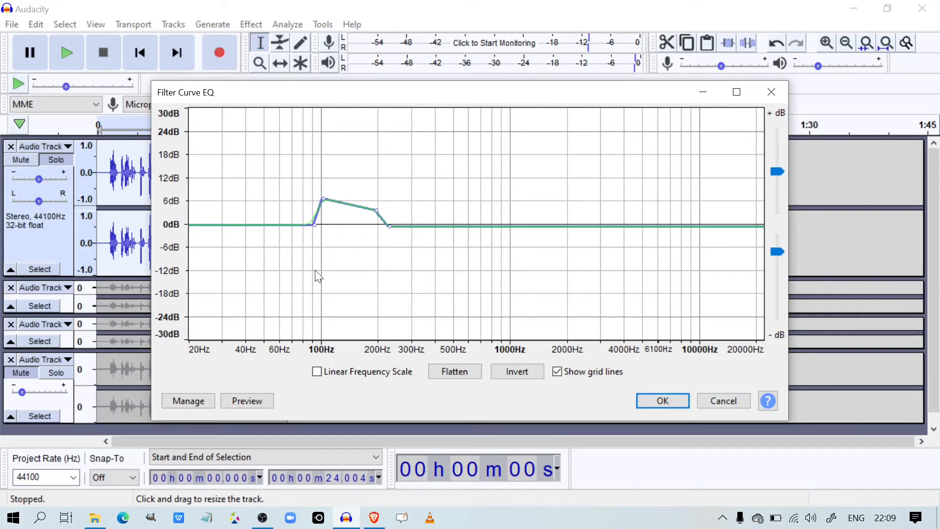
left_click(252, 402)
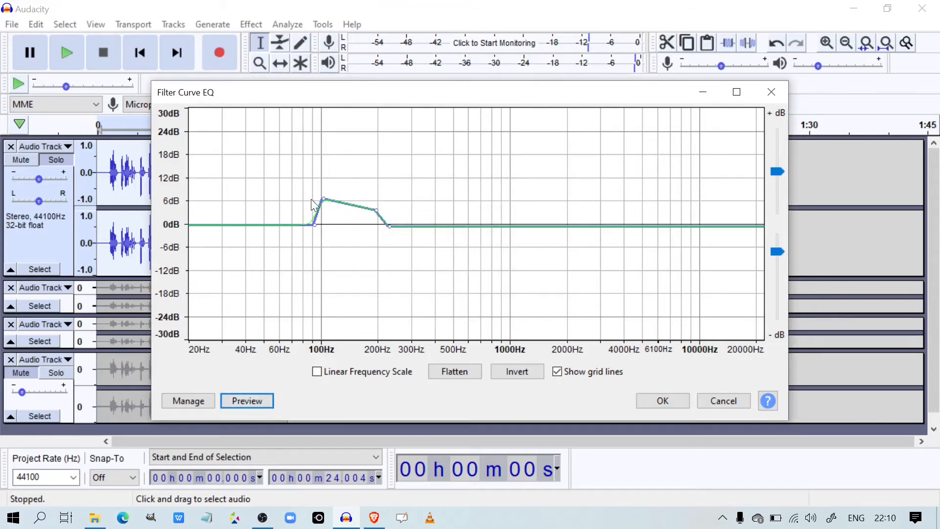
left_click_drag(325, 200, 326, 203)
- Shape the filter curve to cut everything below about 40 Hz and above 20000 Hz, then apply the filter
left_click(753, 225)
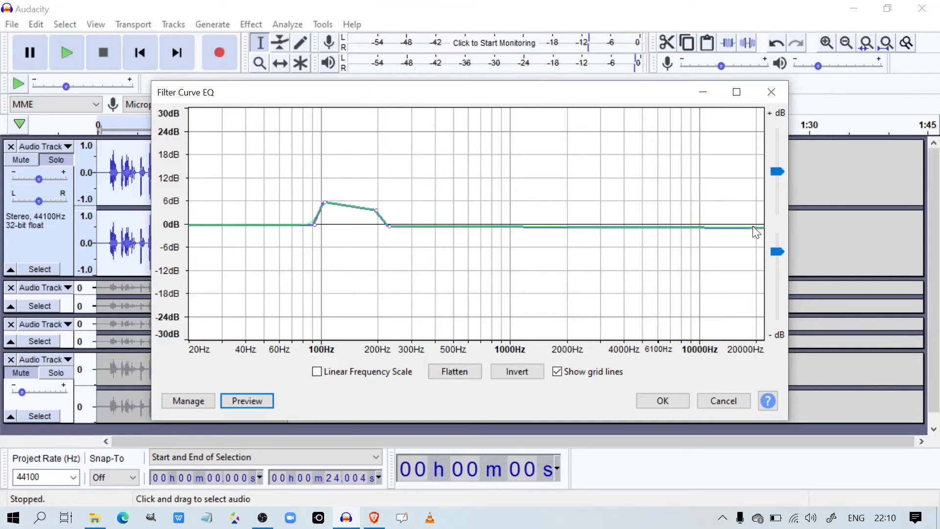
left_click_drag(760, 225, 757, 346)
left_click_drag(234, 225, 239, 312)
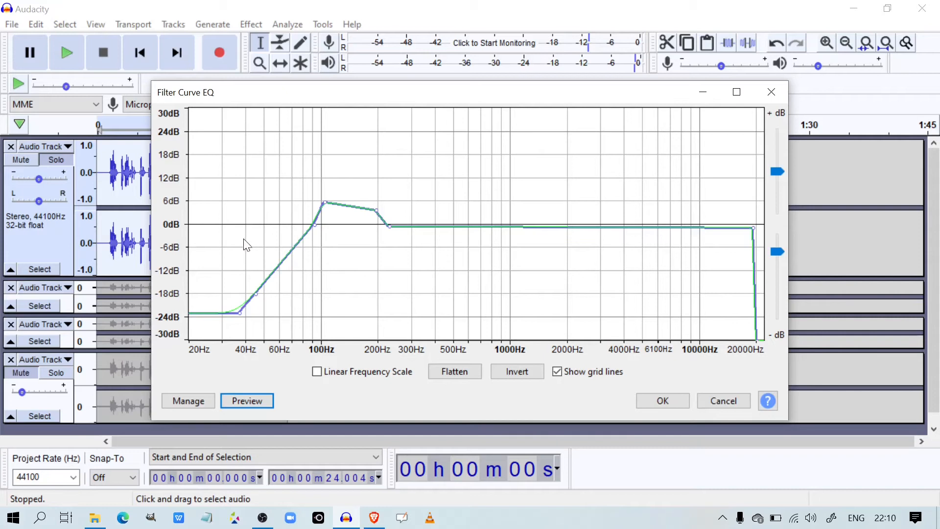
left_click_drag(257, 293, 245, 222)
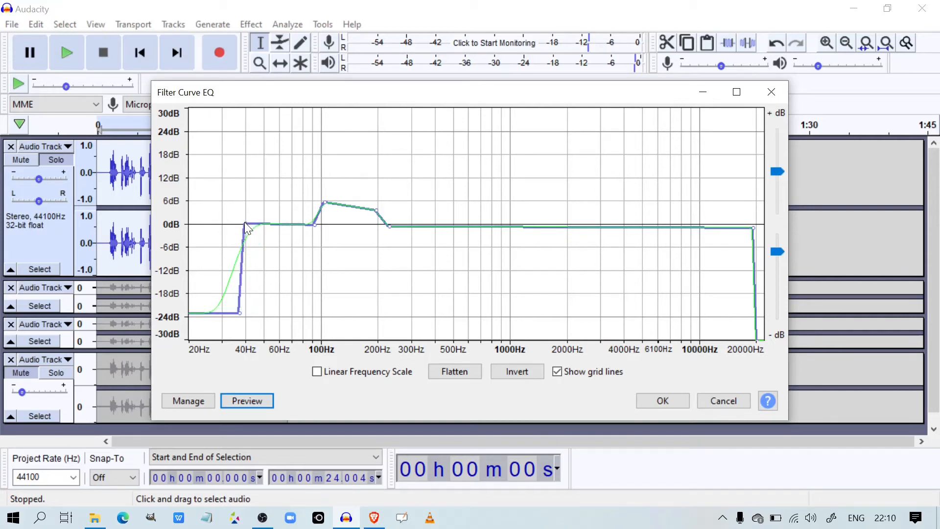
left_click_drag(239, 312, 246, 345)
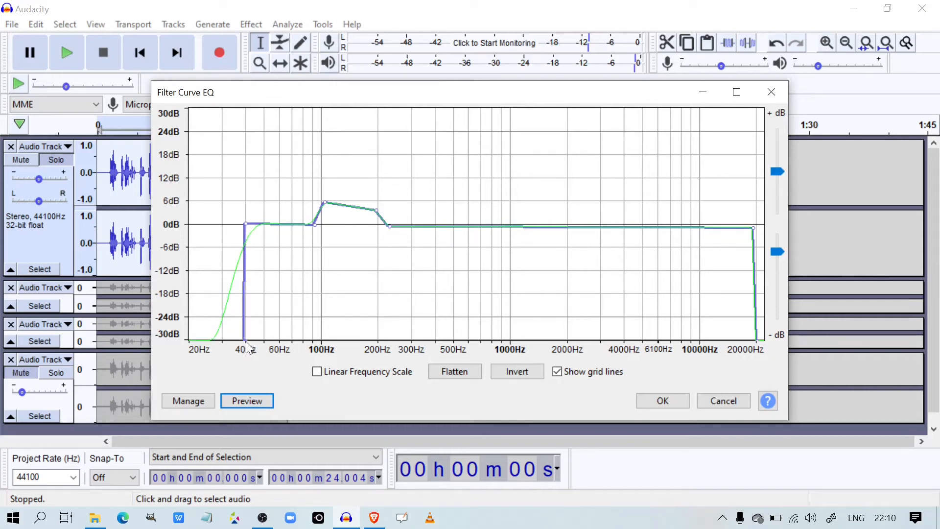
left_click_drag(248, 222, 257, 225)
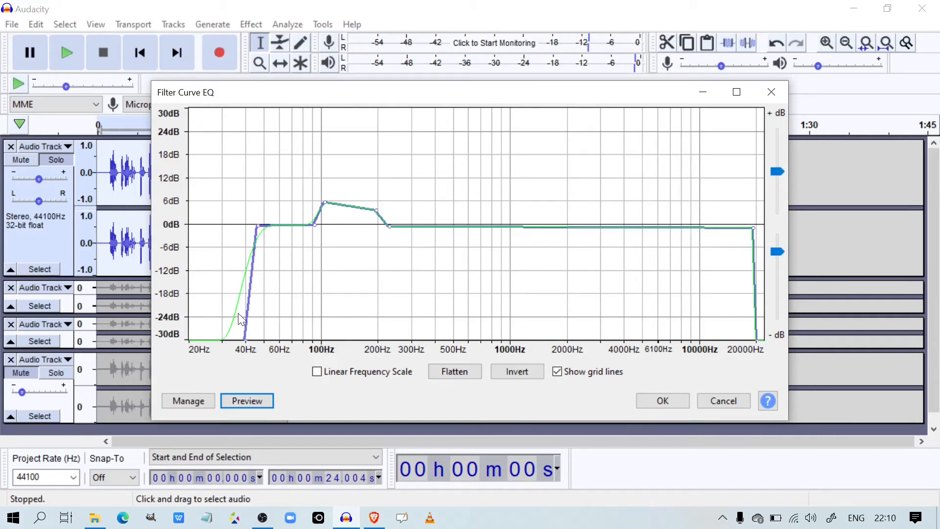
left_click(663, 401)
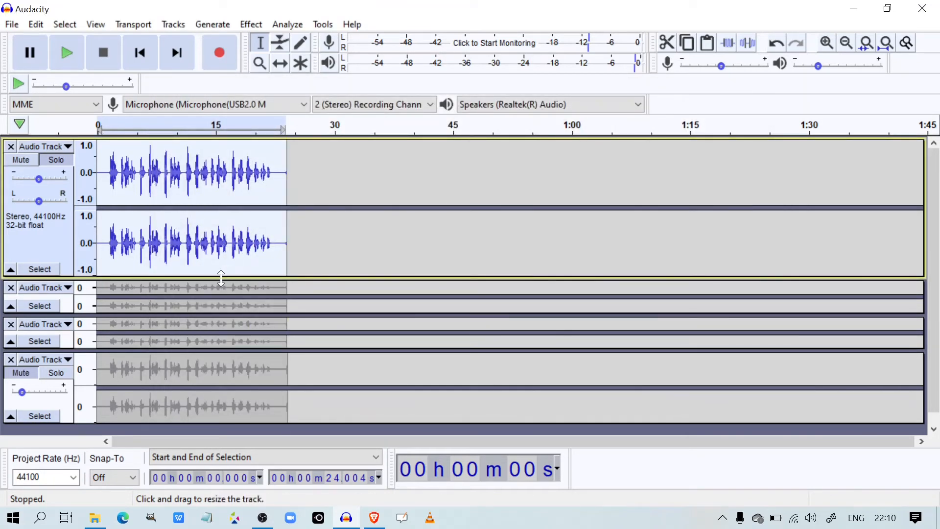
- Shrink the first track's height
left_click_drag(220, 278, 226, 221)
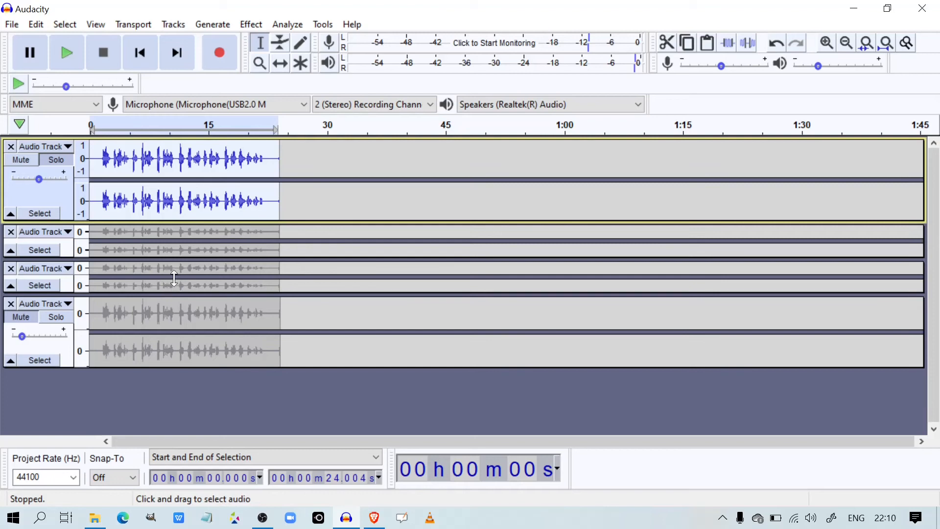
left_click(388, 275)
key("ctrl+a")
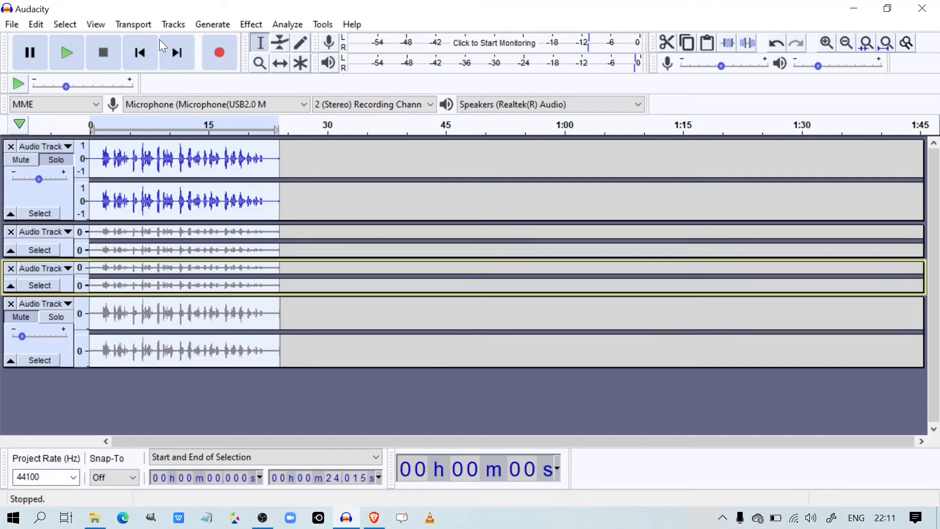
left_click(172, 25)
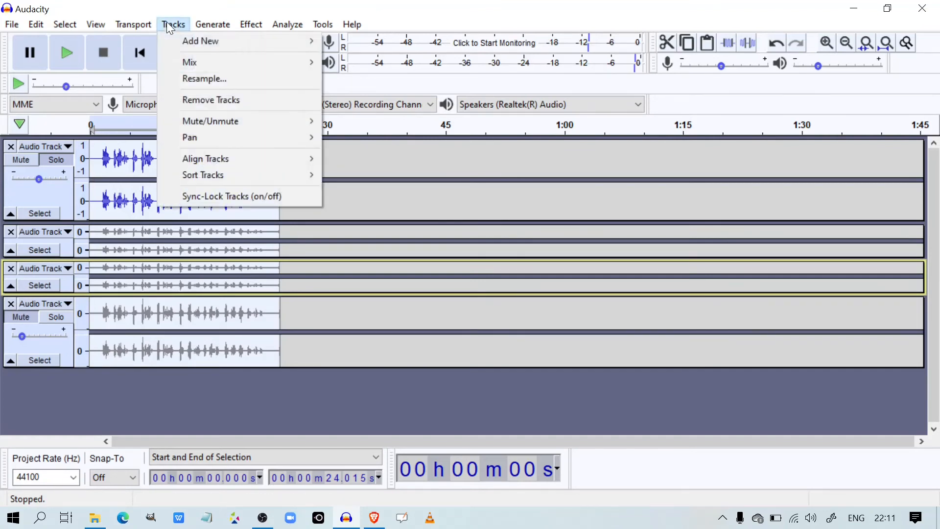
mouse_move(190, 66)
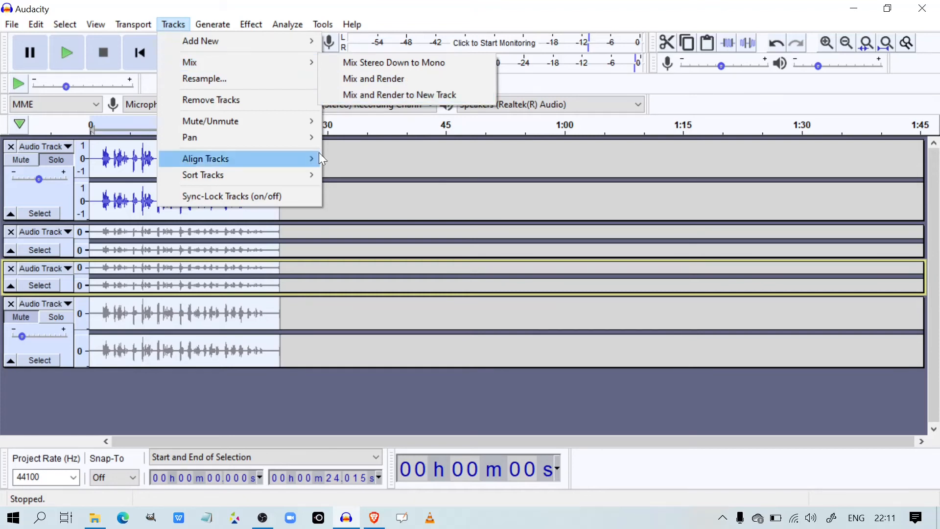
left_click(341, 198)
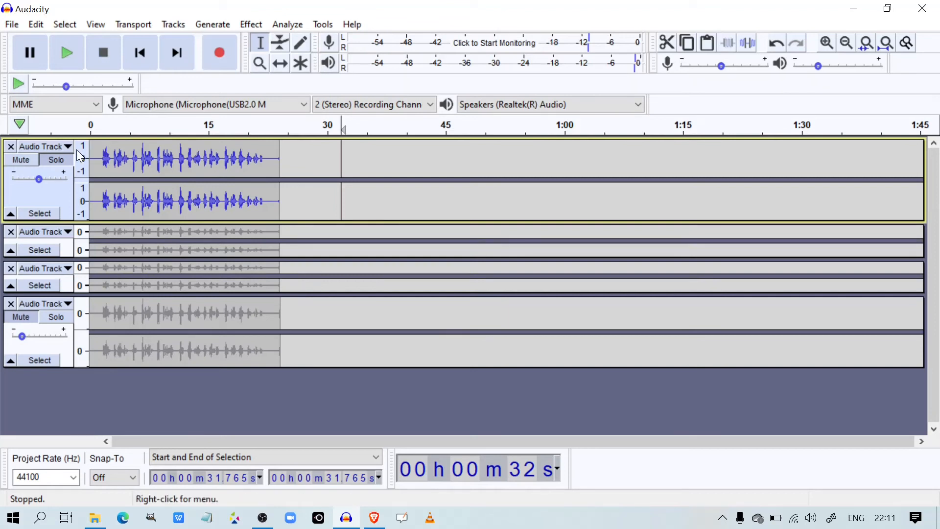
- Play the soloed first track from about 2 s, then unsolo it and play all tracks together, pausing
left_click(107, 145)
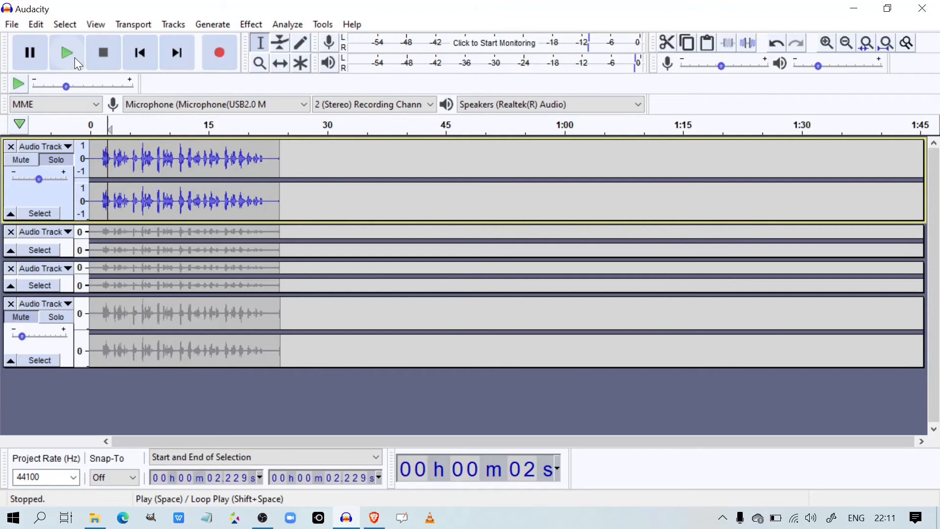
left_click(67, 51)
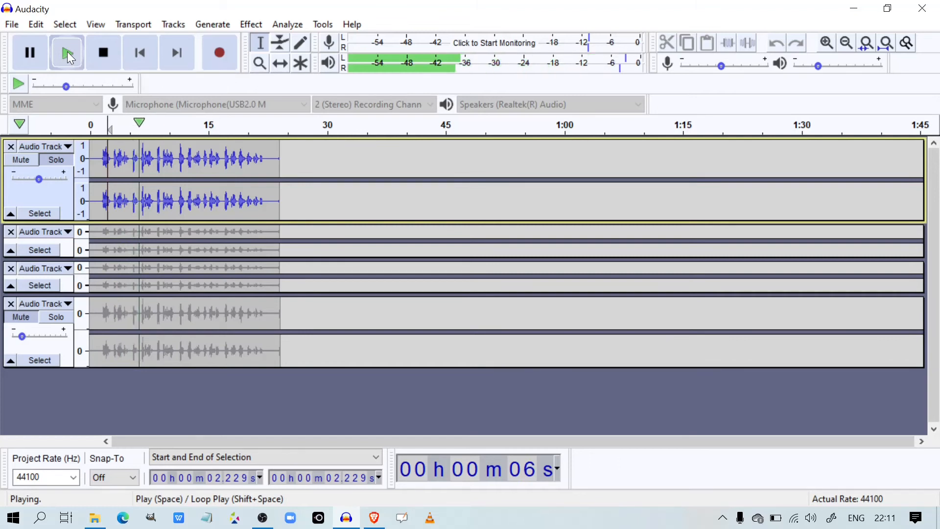
left_click(30, 52)
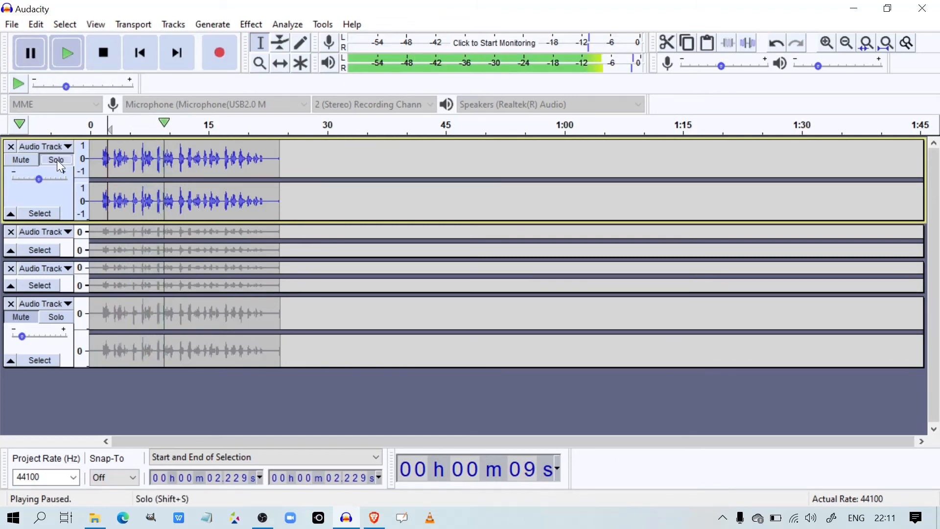
left_click(60, 160)
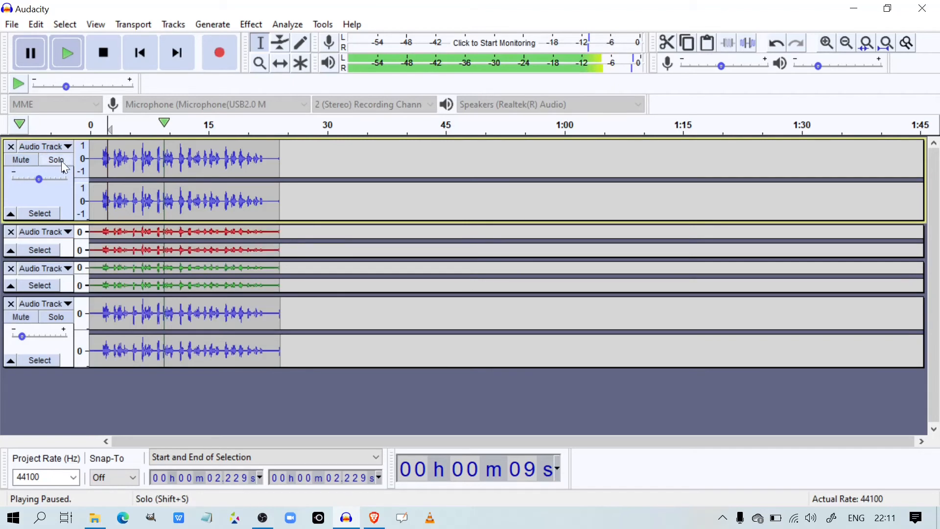
left_click(107, 119)
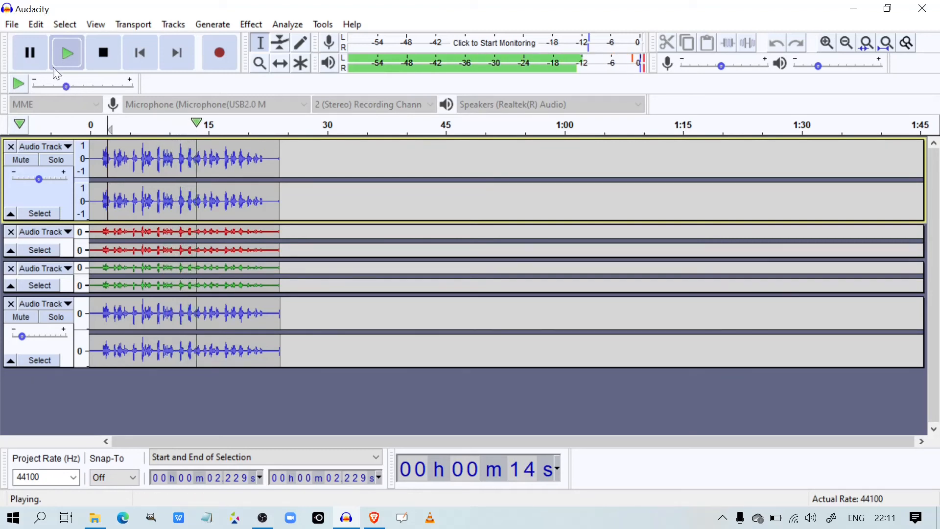
left_click(35, 58)
- Solo the first track again, play it back, pause, and unsolo it
left_click(56, 160)
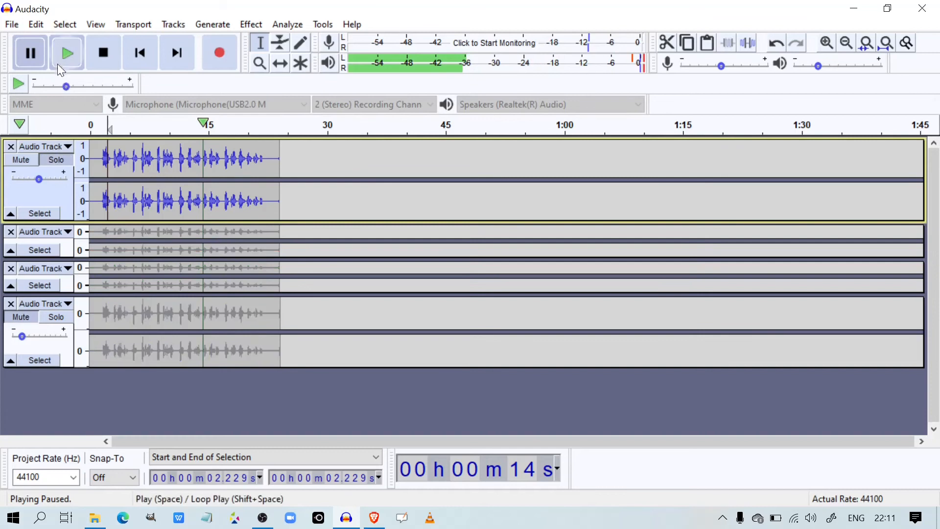
left_click(63, 54)
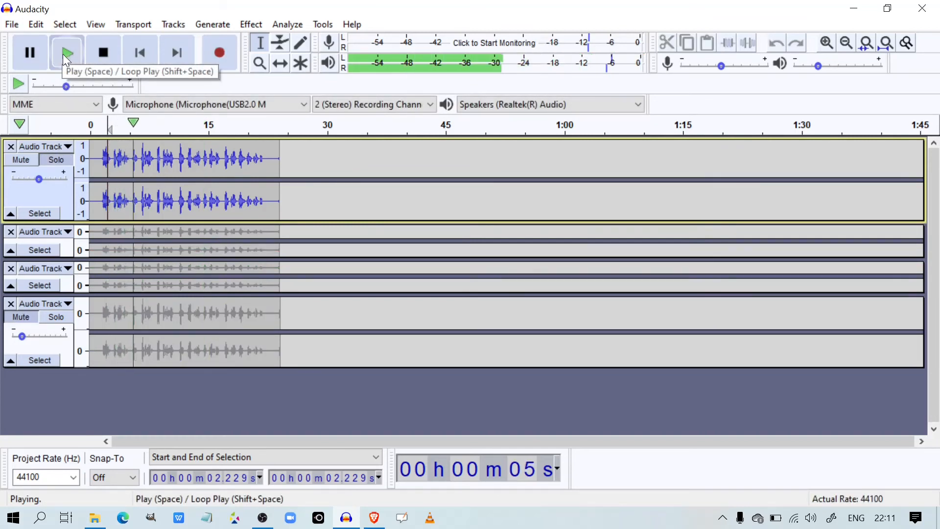
left_click(30, 53)
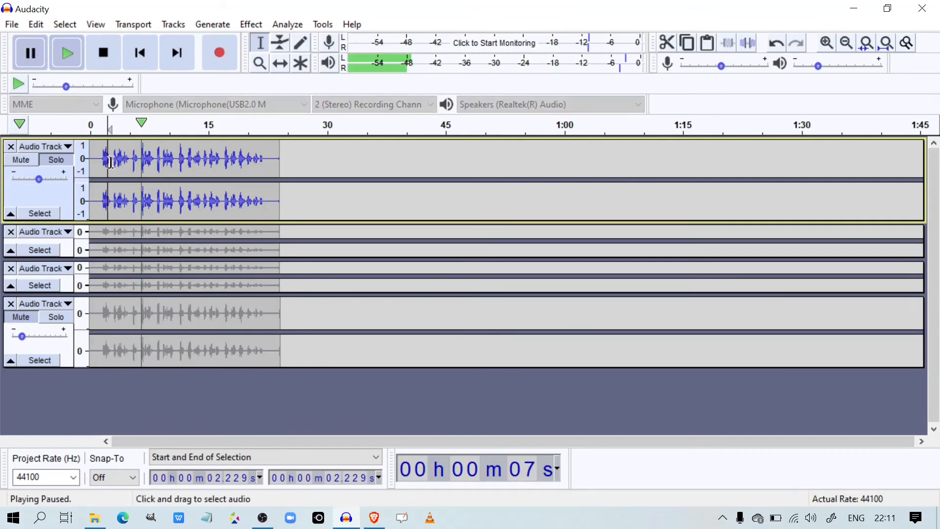
left_click(57, 159)
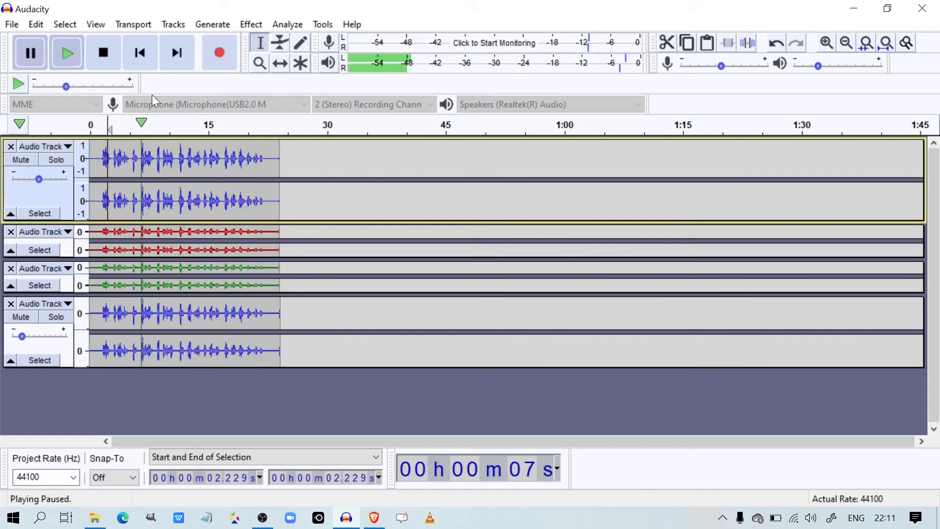
- Select all the audio and mix and render all tracks into a single track
double_click(105, 153)
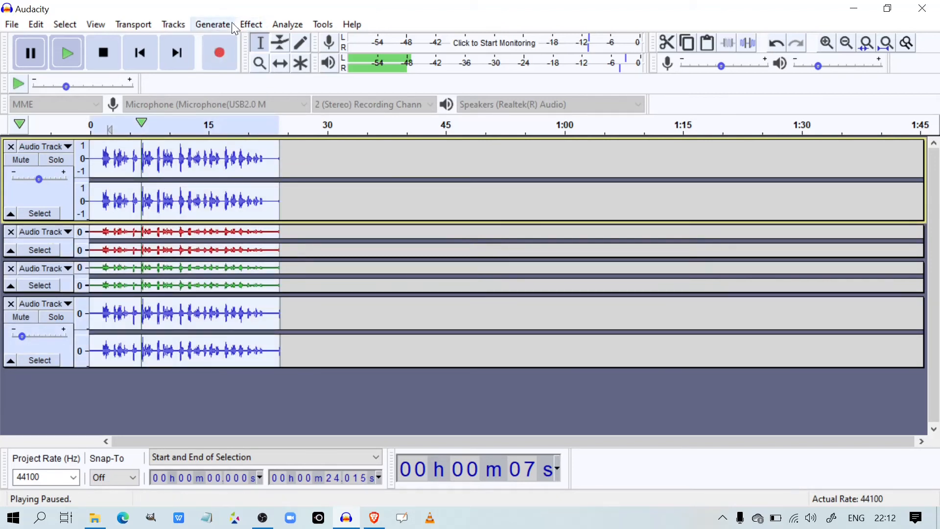
left_click(175, 25)
mouse_move(228, 63)
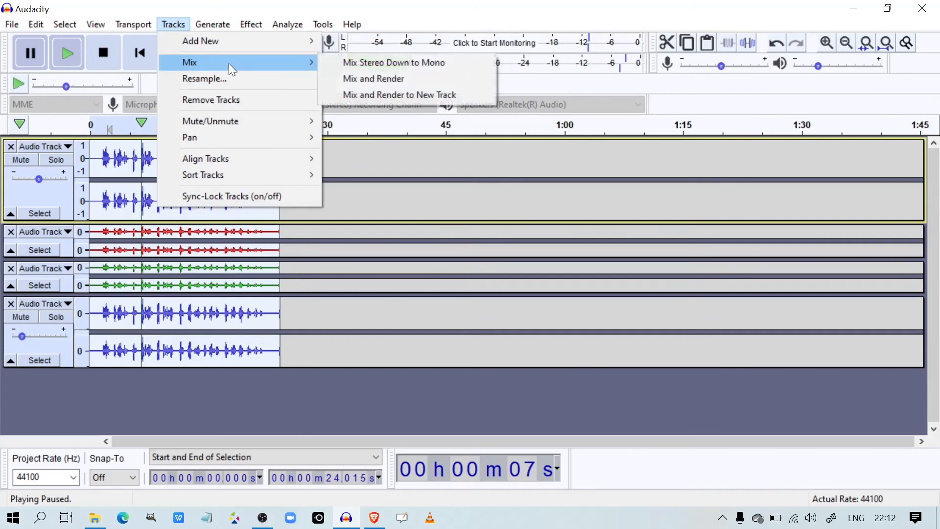
left_click(373, 78)
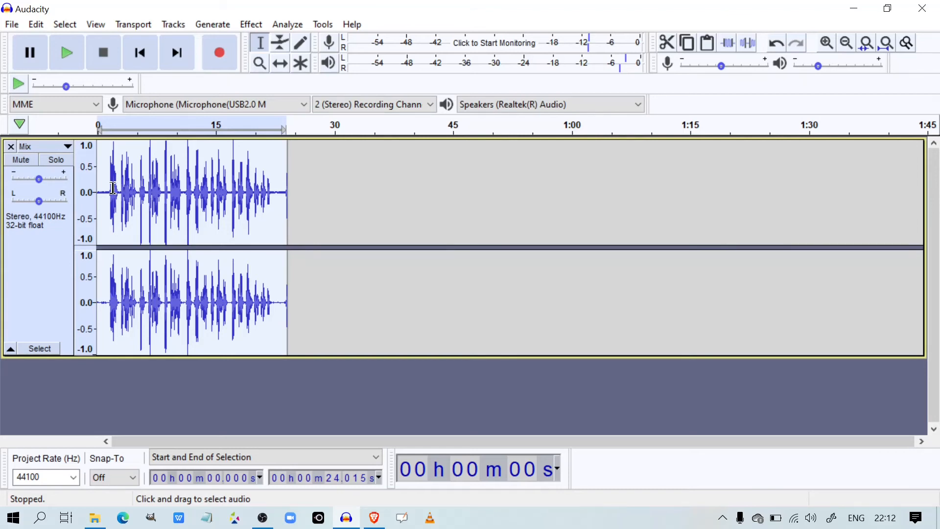
- Play the mixed track from about 3.5 s, then pause
left_click(125, 139)
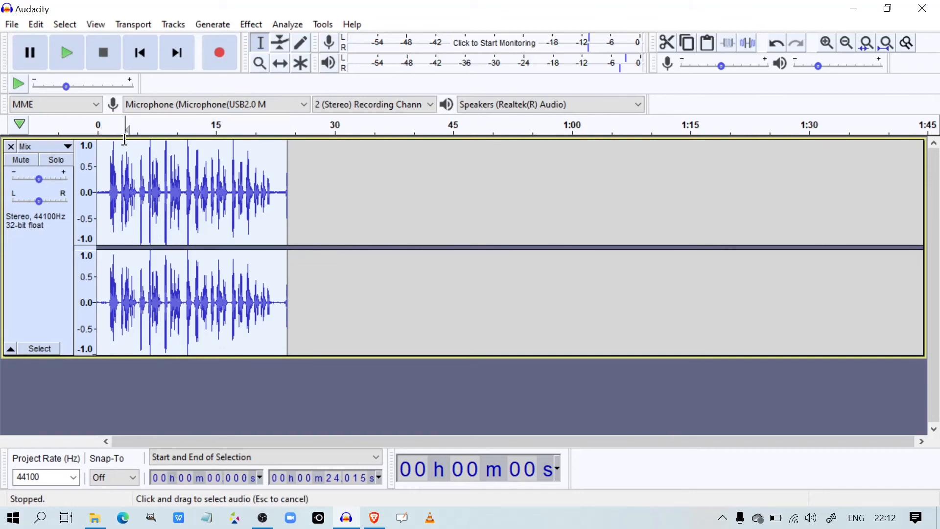
left_click(67, 51)
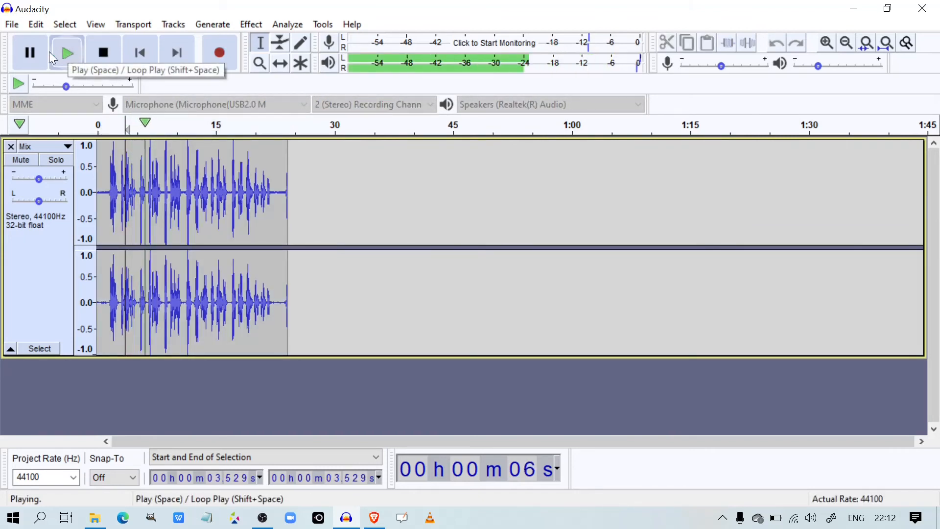
left_click(27, 52)
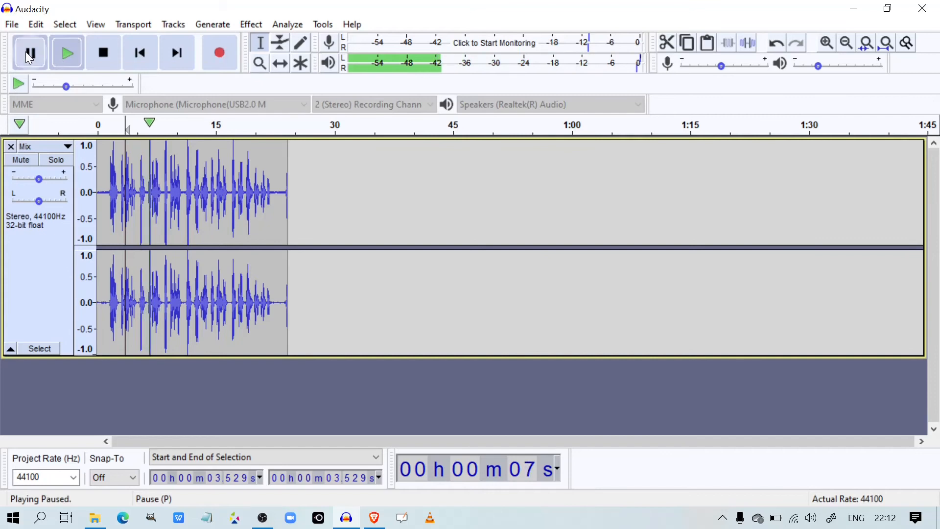
- Select the whole mixed clip and open the SPITFISH de-esser effect
double_click(107, 159)
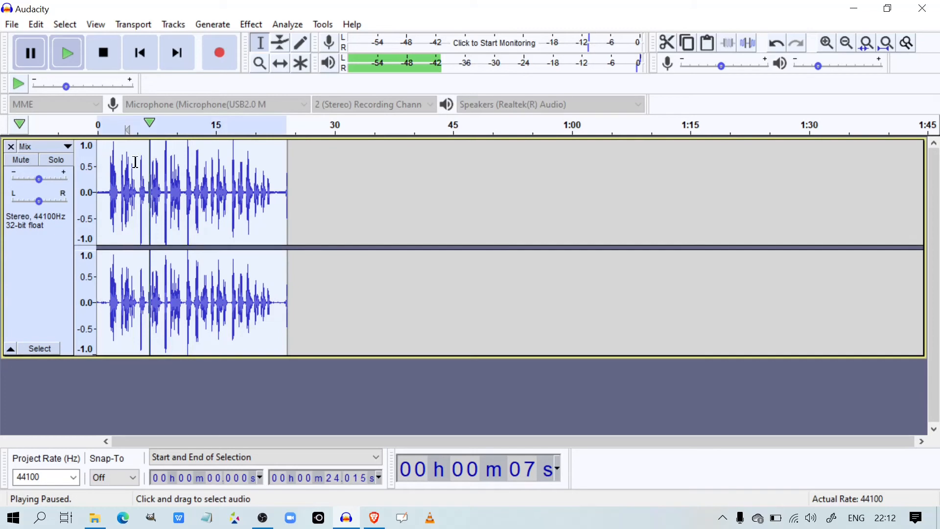
left_click(254, 26)
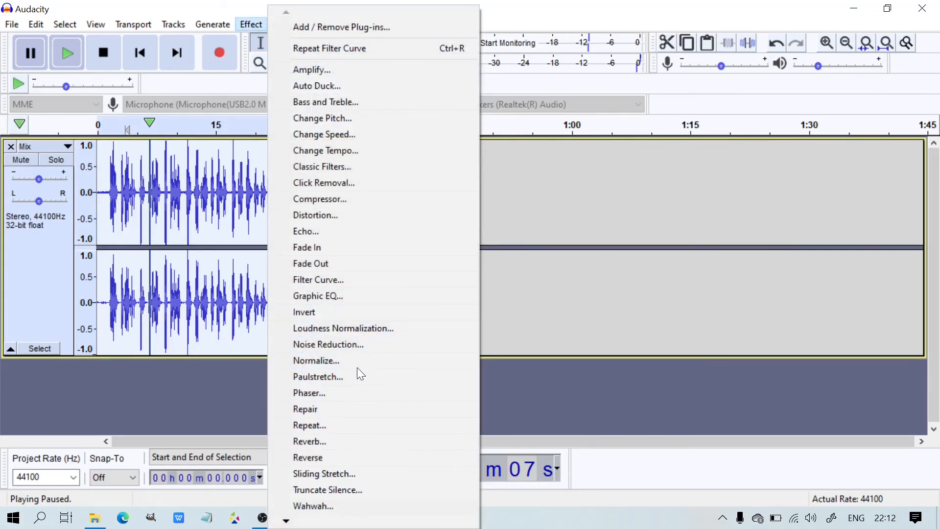
mouse_move(288, 522)
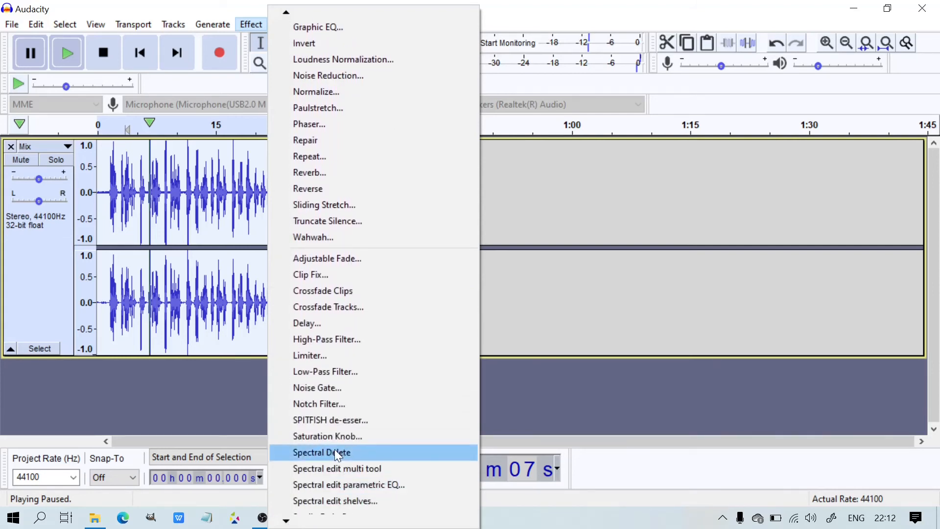
left_click(336, 419)
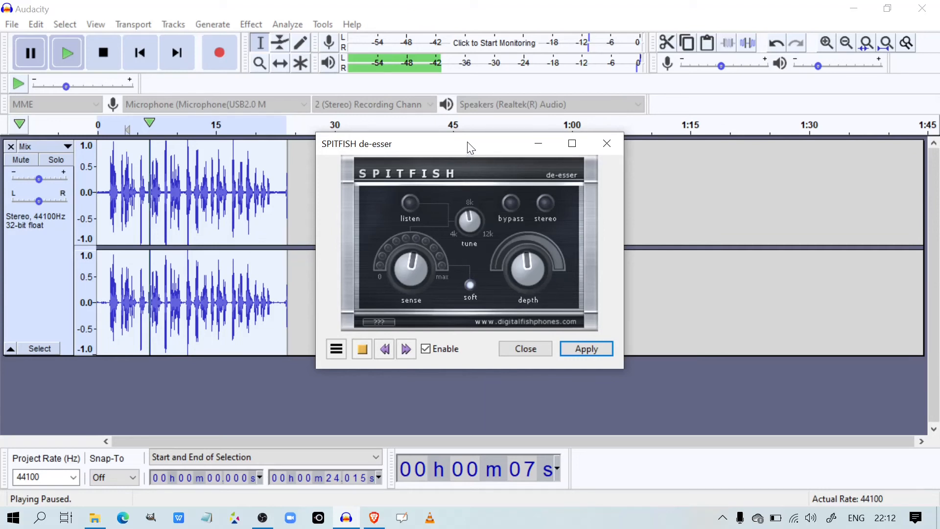
- Switch to the browser to view the SPITFISH plugin's download page, then return to the editor
left_click(374, 517)
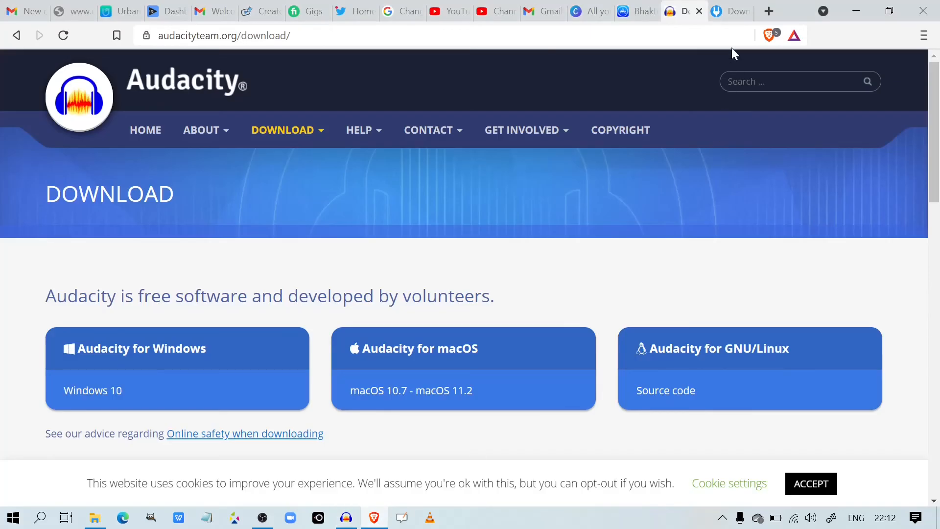
left_click(733, 14)
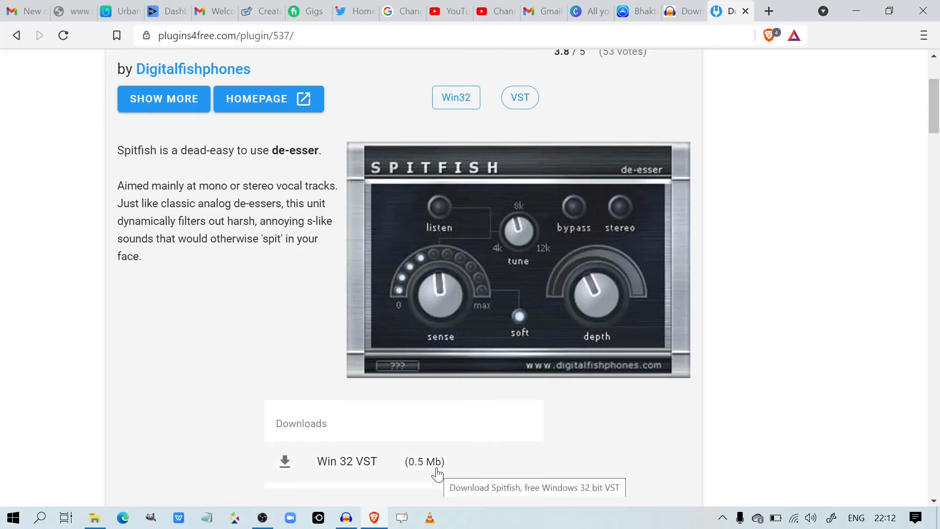
left_click(347, 518)
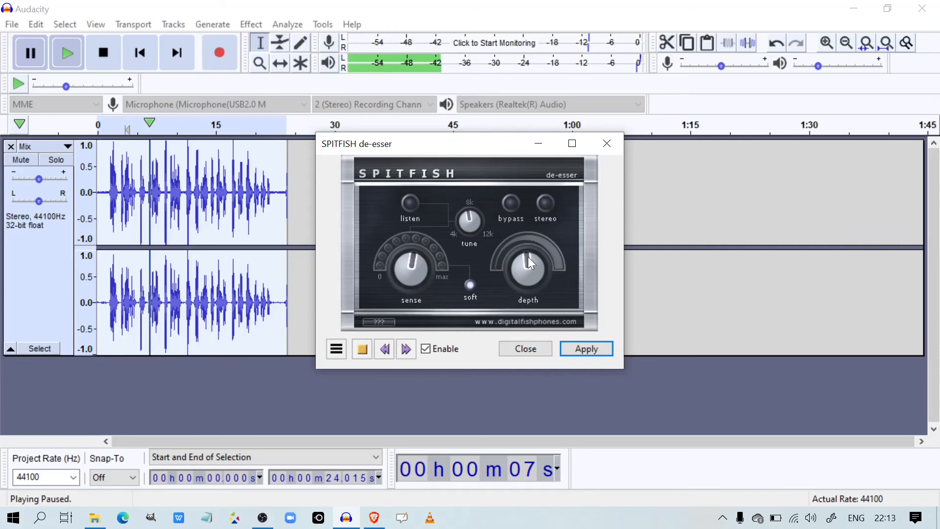
- Apply the SPITFISH de-esser to the selected clip and close its dialog
left_click(568, 348)
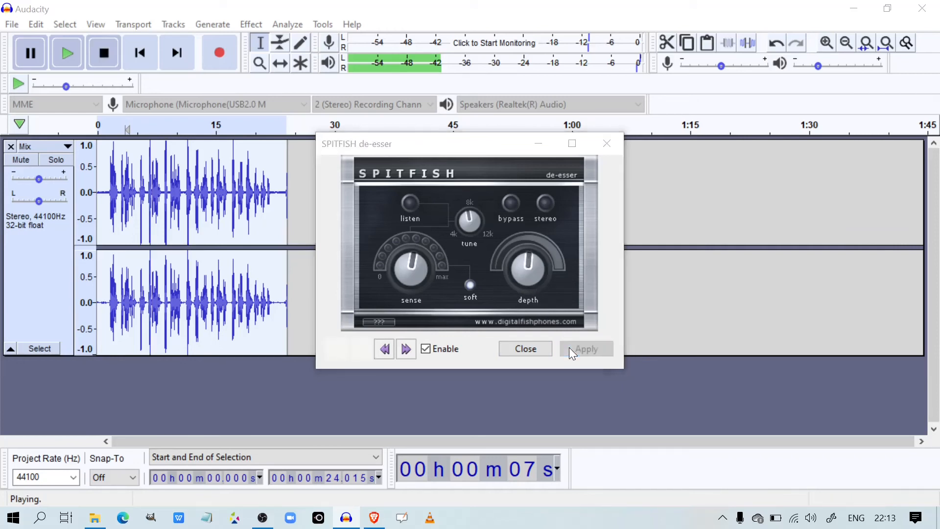
left_click(526, 348)
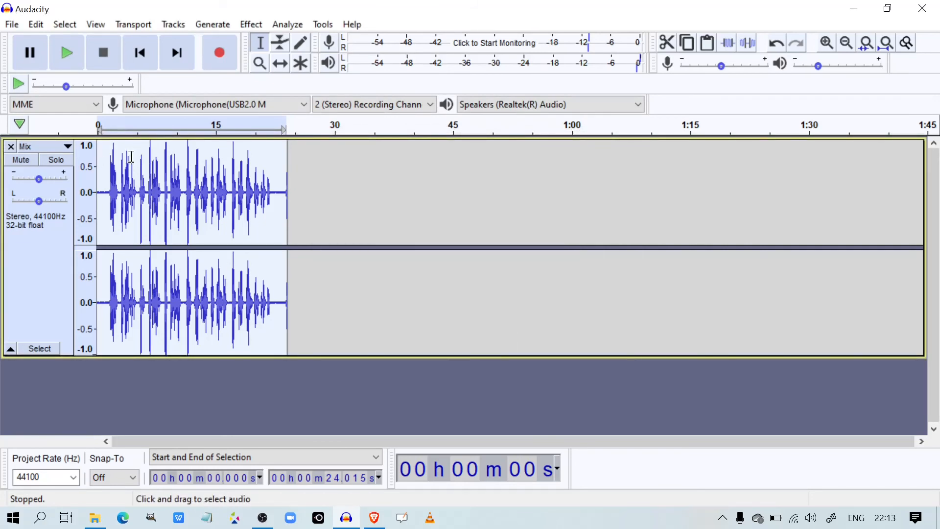
- Open the Saturation Knob effect on the clip and turn up the saturation while playing it back
left_click(251, 25)
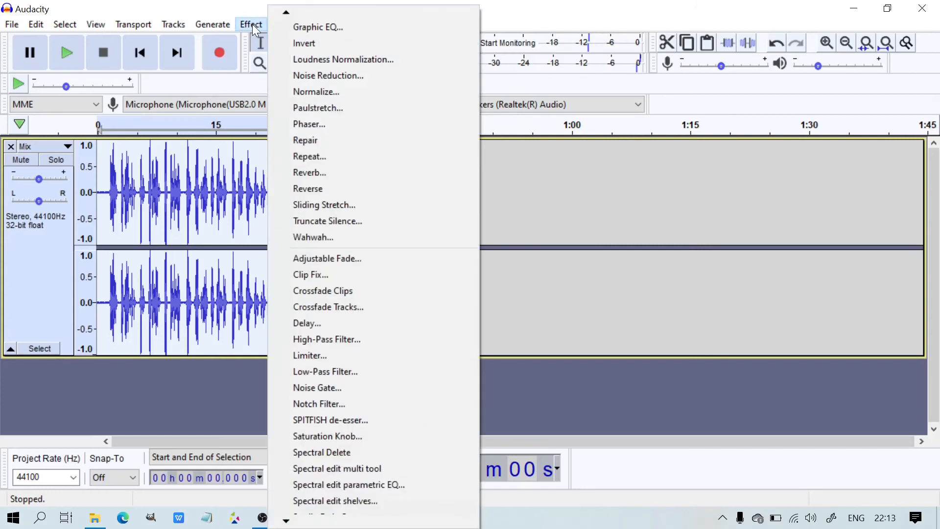
left_click(322, 437)
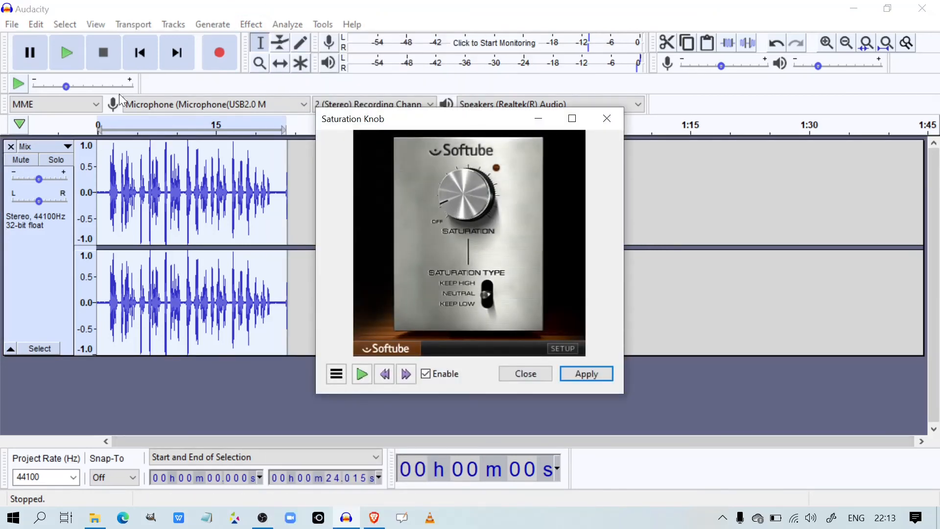
left_click(72, 54)
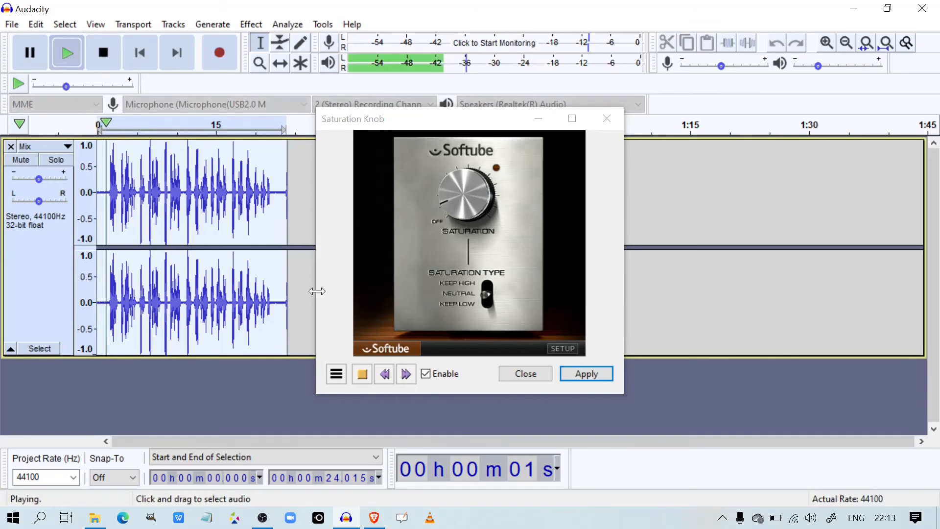
left_click_drag(434, 205, 466, 174)
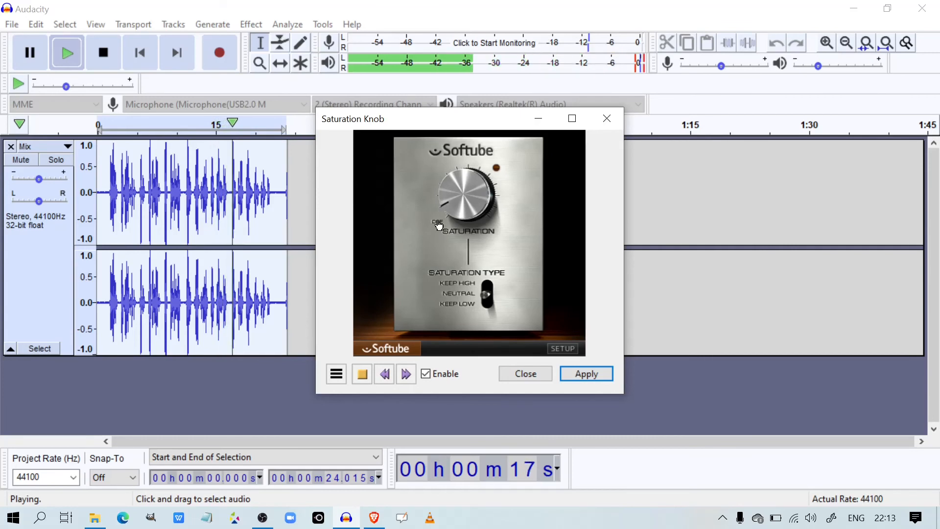
- Lower the playback volume, pause playback, and apply the Saturation Knob effect before closing it
left_click(804, 66)
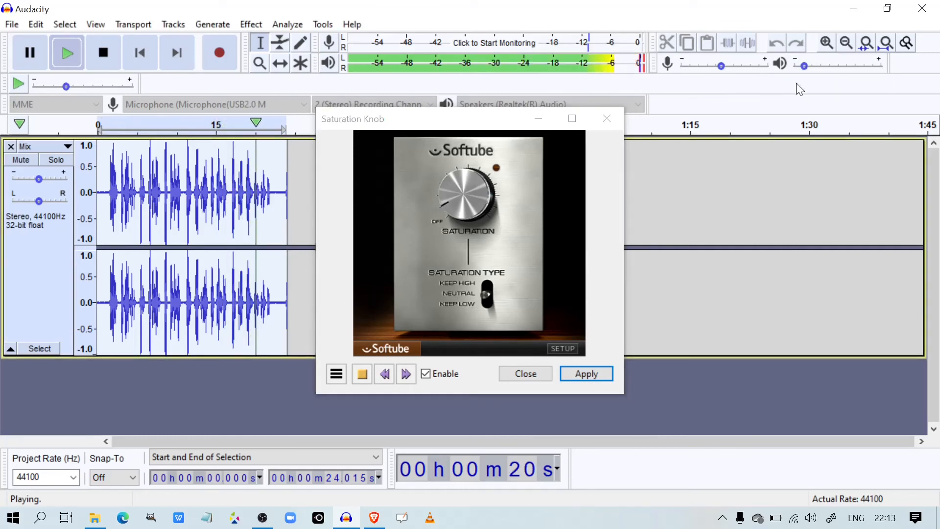
left_click(32, 52)
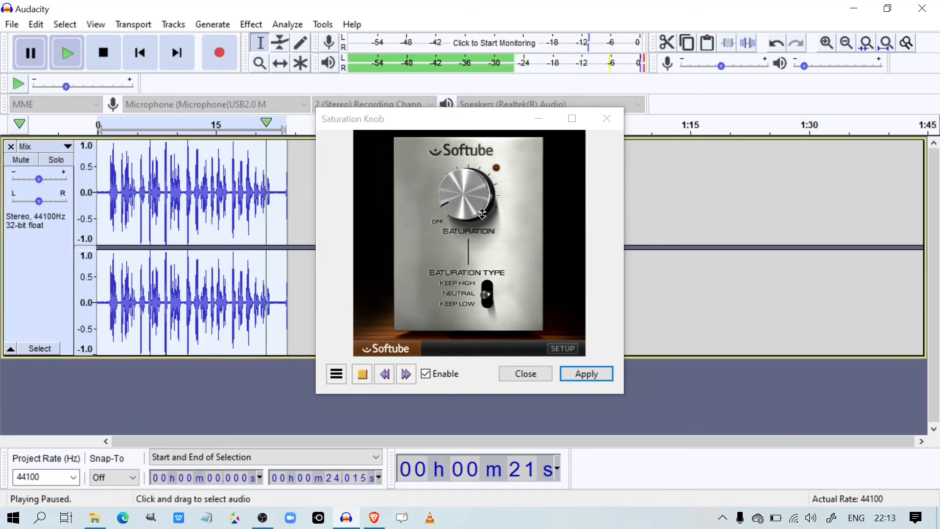
left_click(597, 373)
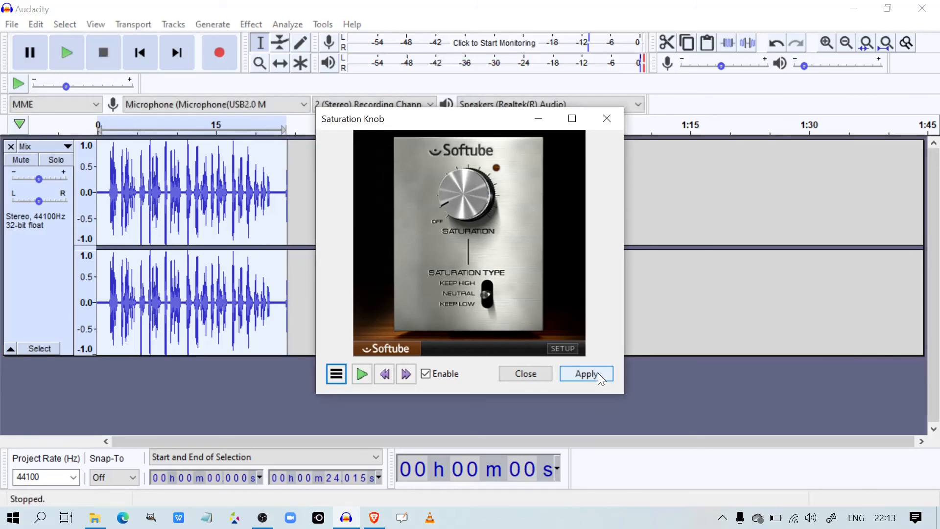
left_click(523, 373)
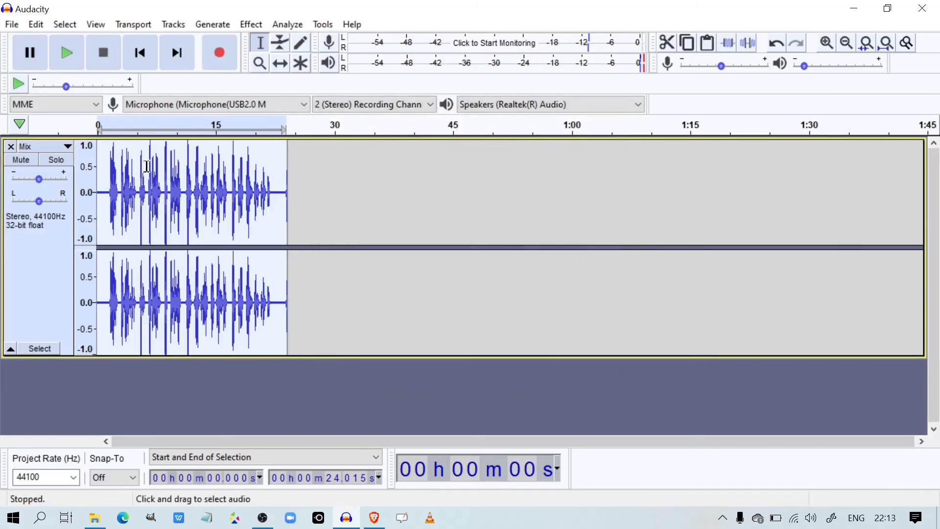
- Play the mixed track from about 3.4 s, then pause
left_click(124, 140)
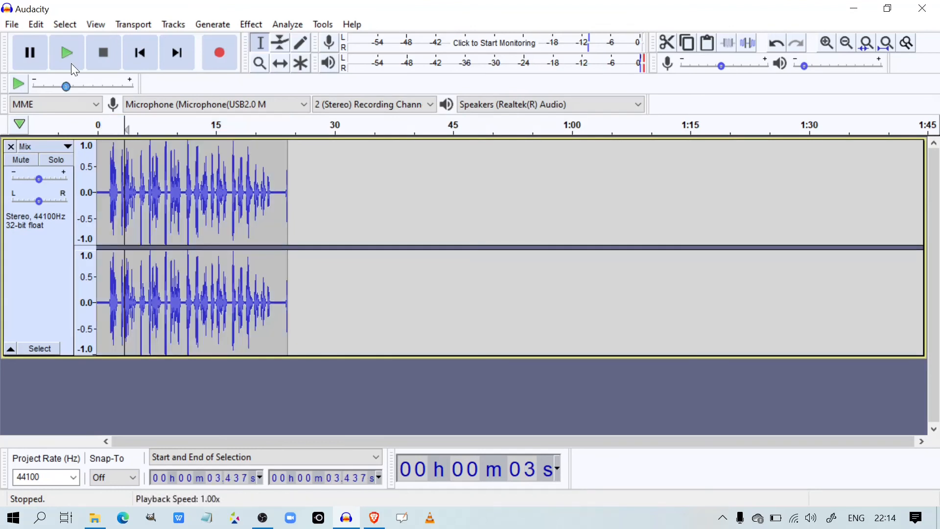
left_click(66, 54)
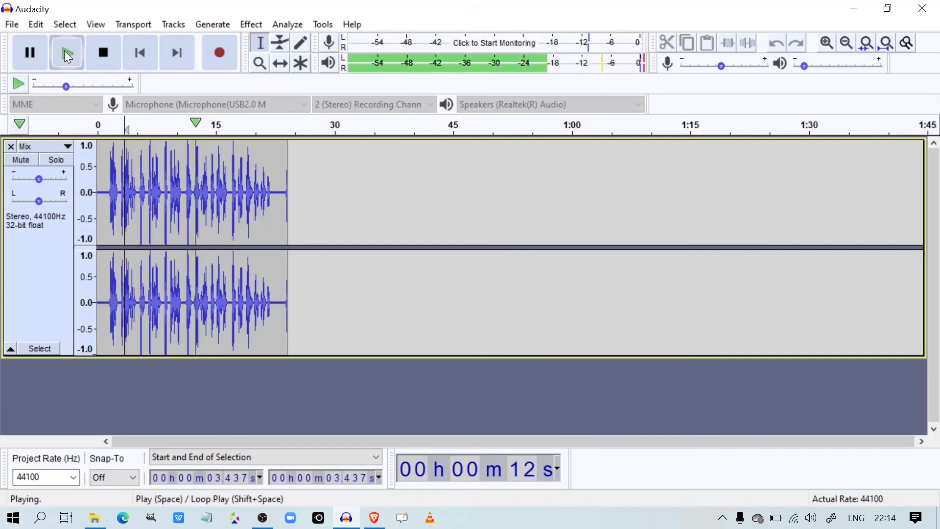
left_click(36, 52)
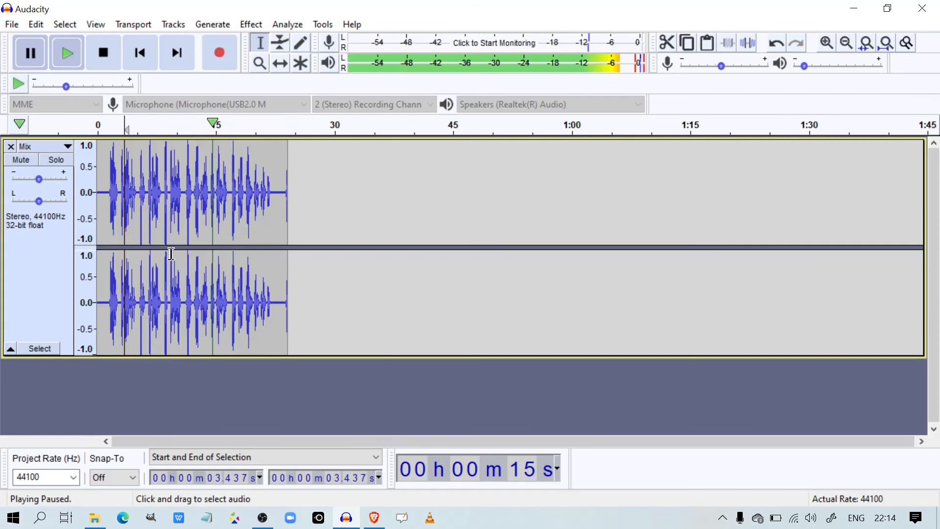